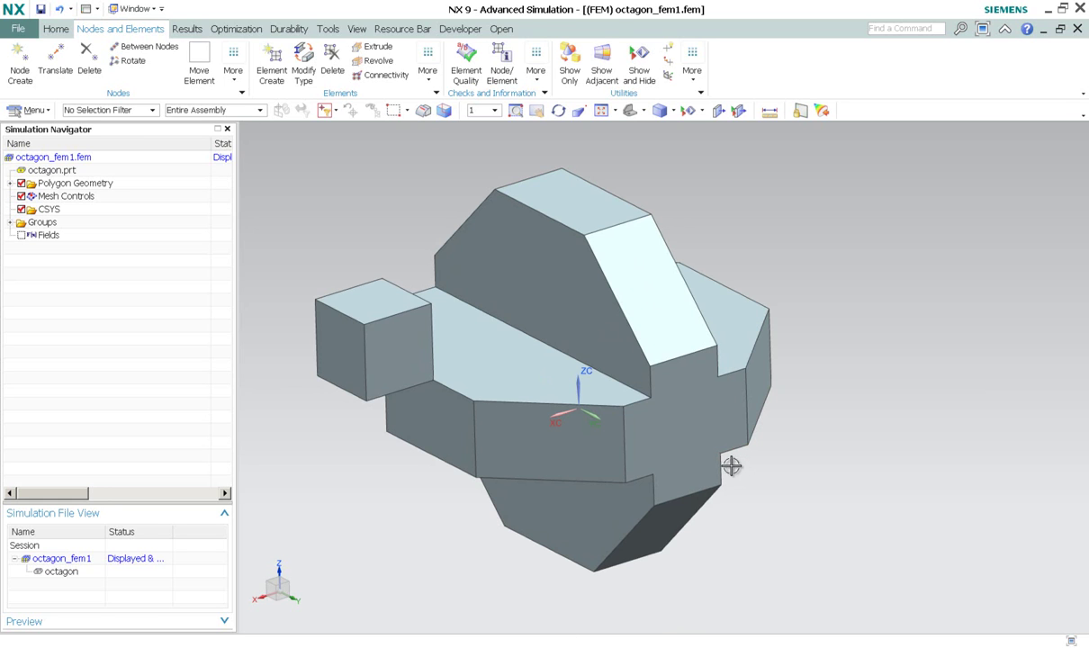
# Step: Create a 3D swept mesh on the small cube from its side face, using CHEXA(8) elements and a 15 mm source element size
pyautogui.moveTo(731, 465)
pyautogui.mouseDown(button='middle')
pyautogui.moveTo(749, 477)
pyautogui.moveTo(746, 534)
pyautogui.moveTo(417, 520)
pyautogui.moveTo(370, 465)
pyautogui.moveTo(355, 466)
pyautogui.moveTo(371, 490)
pyautogui.moveTo(278, 359)
pyautogui.moveTo(294, 168)
pyautogui.mouseUp(button='middle')
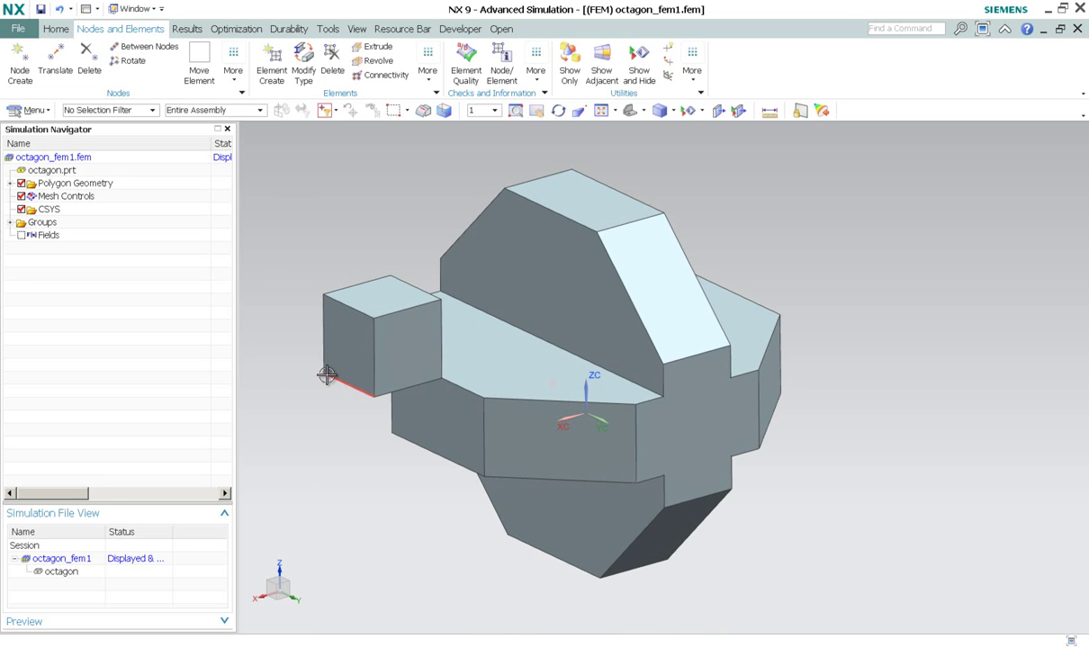
pyautogui.moveTo(821, 277); pyautogui.dragTo(813, 276, button='middle')
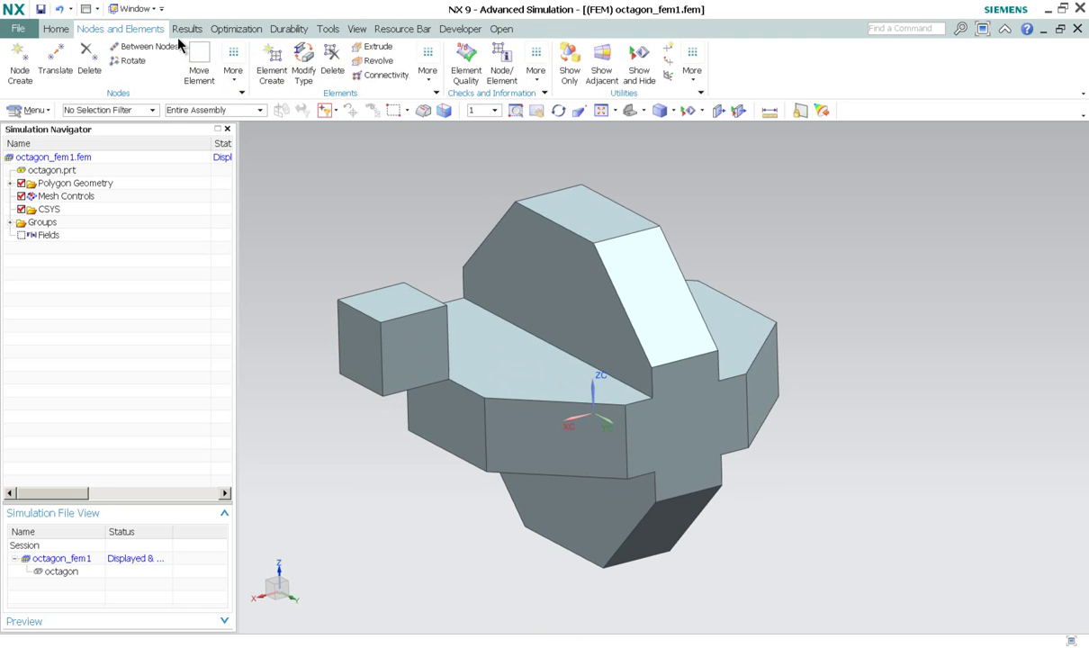
pyautogui.click(57, 31)
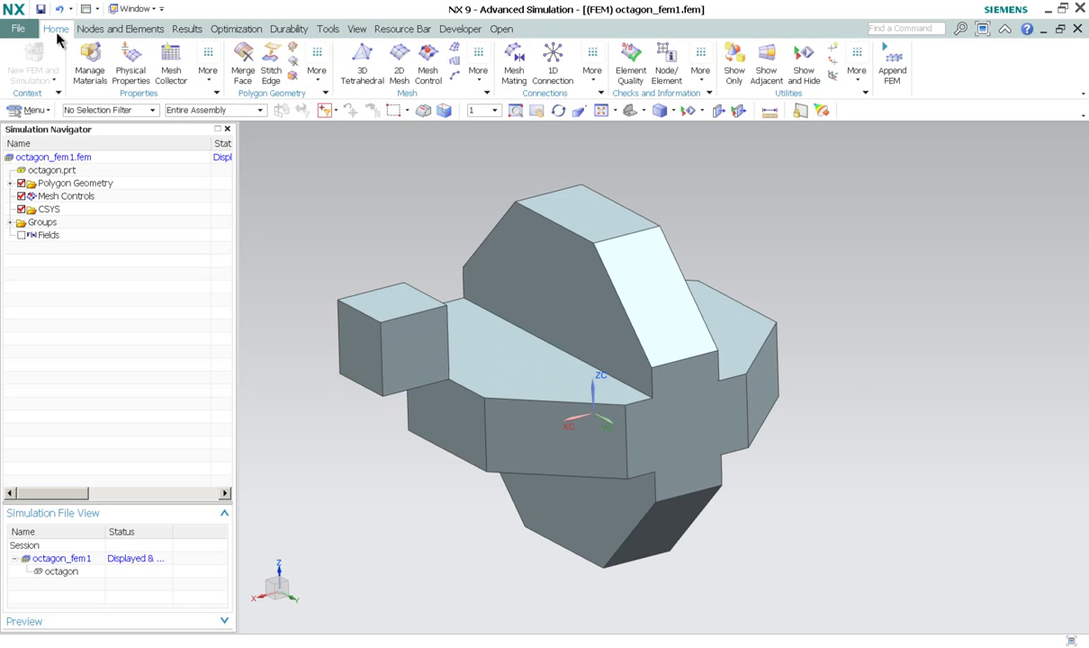
pyautogui.click(454, 50)
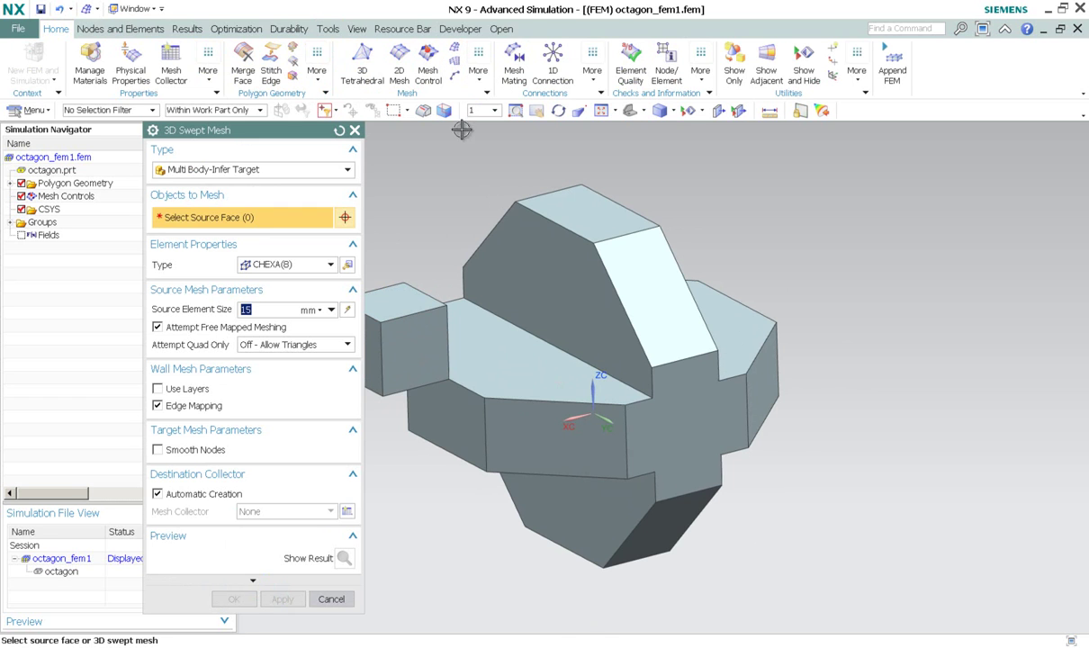
pyautogui.click(469, 339)
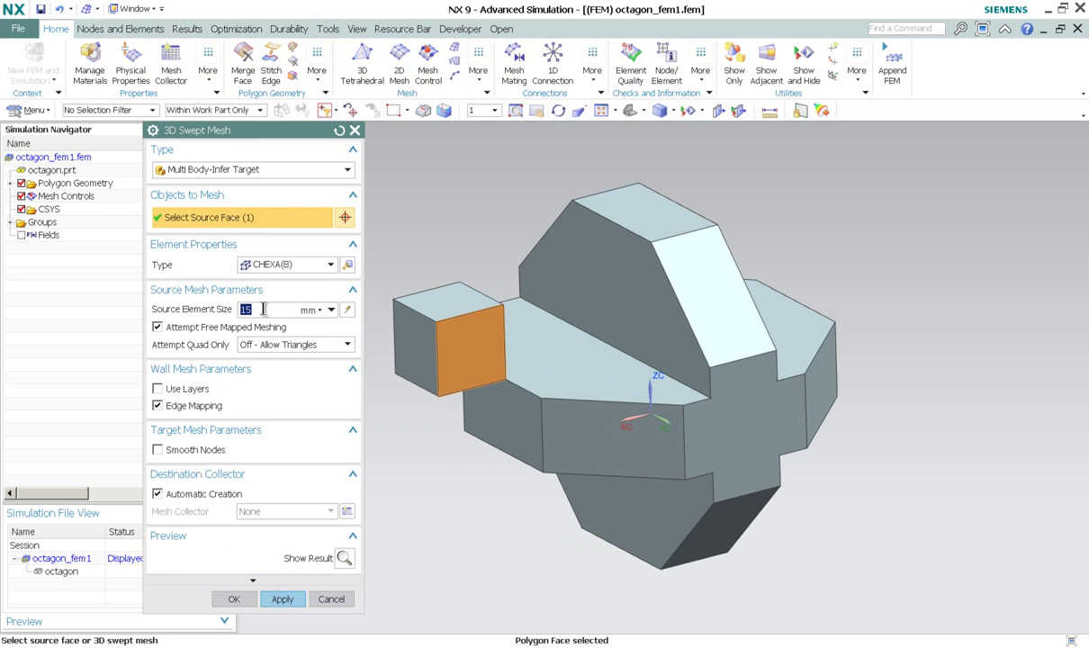
pyautogui.click(232, 600)
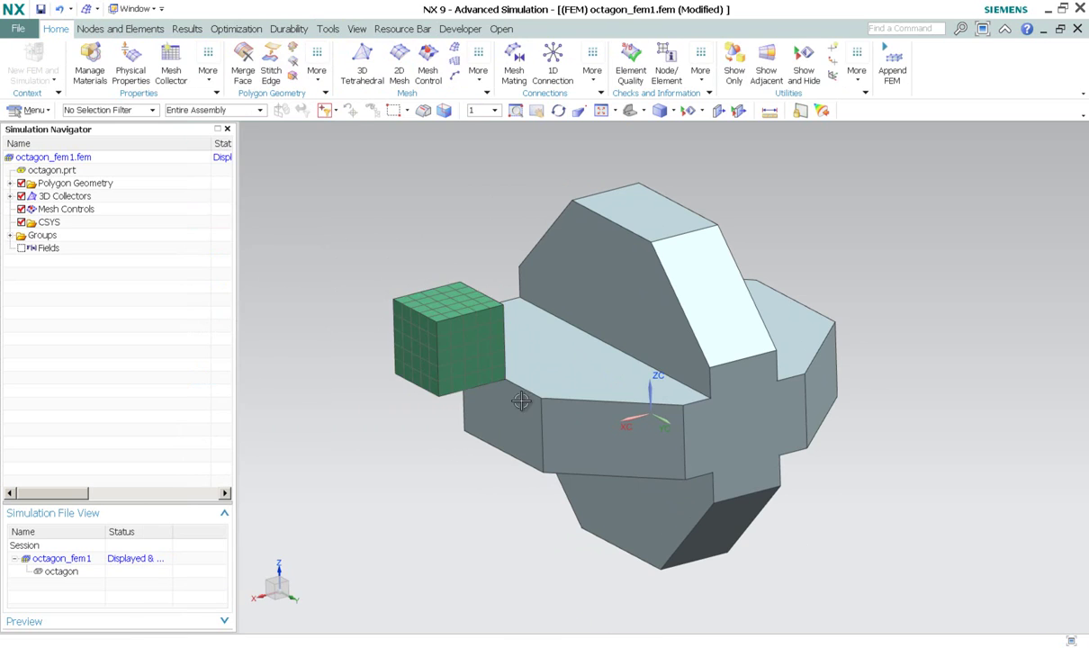
pyautogui.moveTo(443, 430); pyautogui.dragTo(364, 282, button='middle')
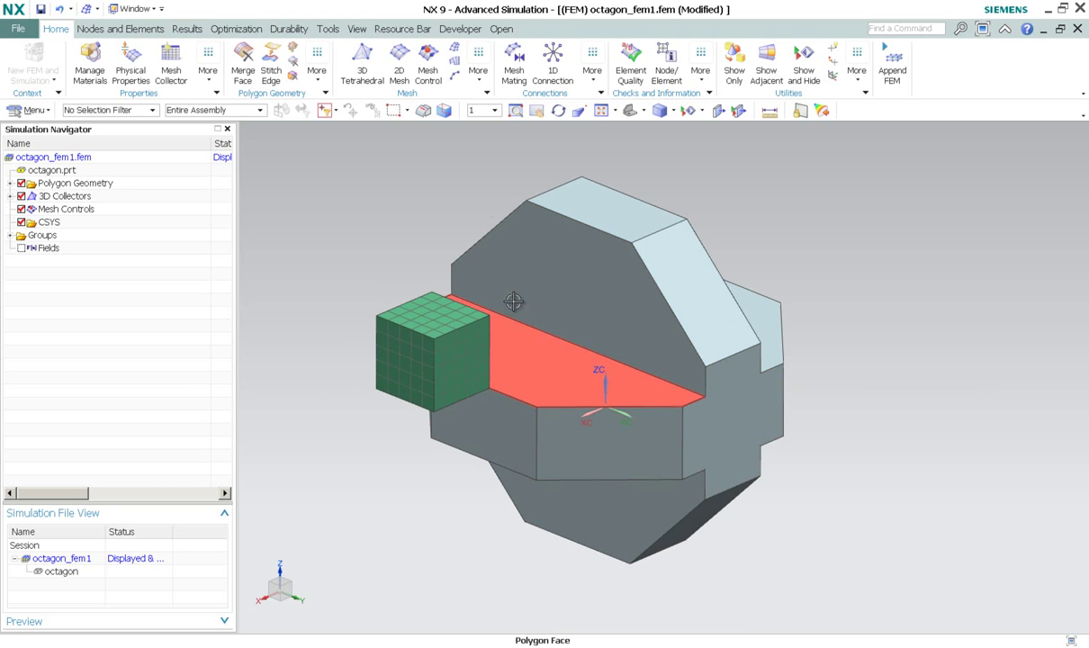
pyautogui.moveTo(486, 212); pyautogui.dragTo(423, 311, button='middle')
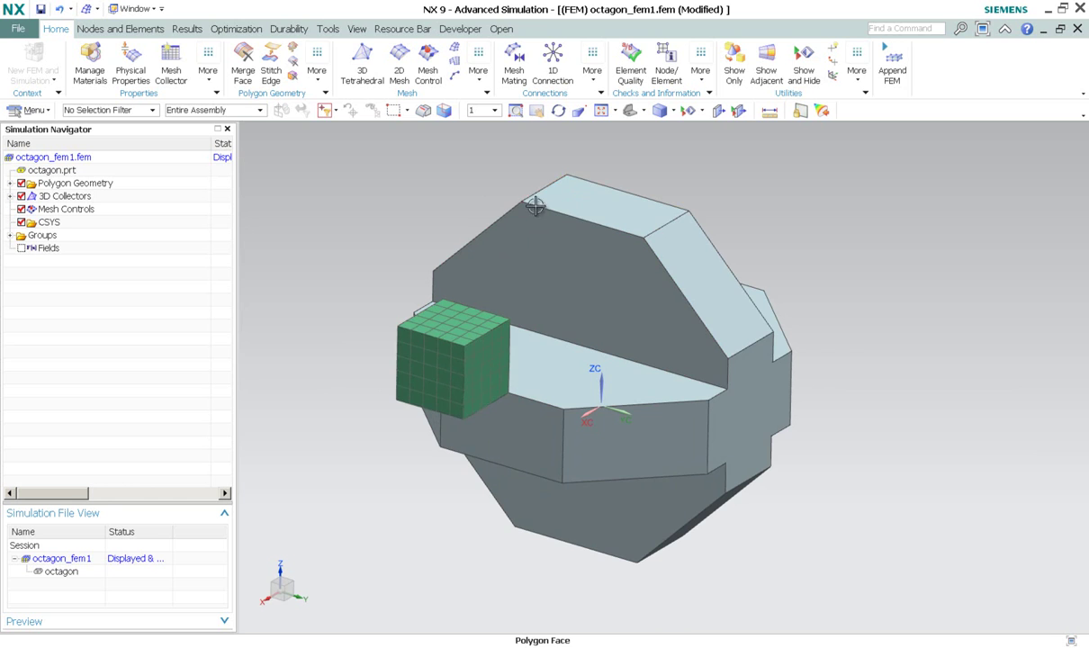
pyautogui.moveTo(509, 196); pyautogui.dragTo(460, 316, button='middle')
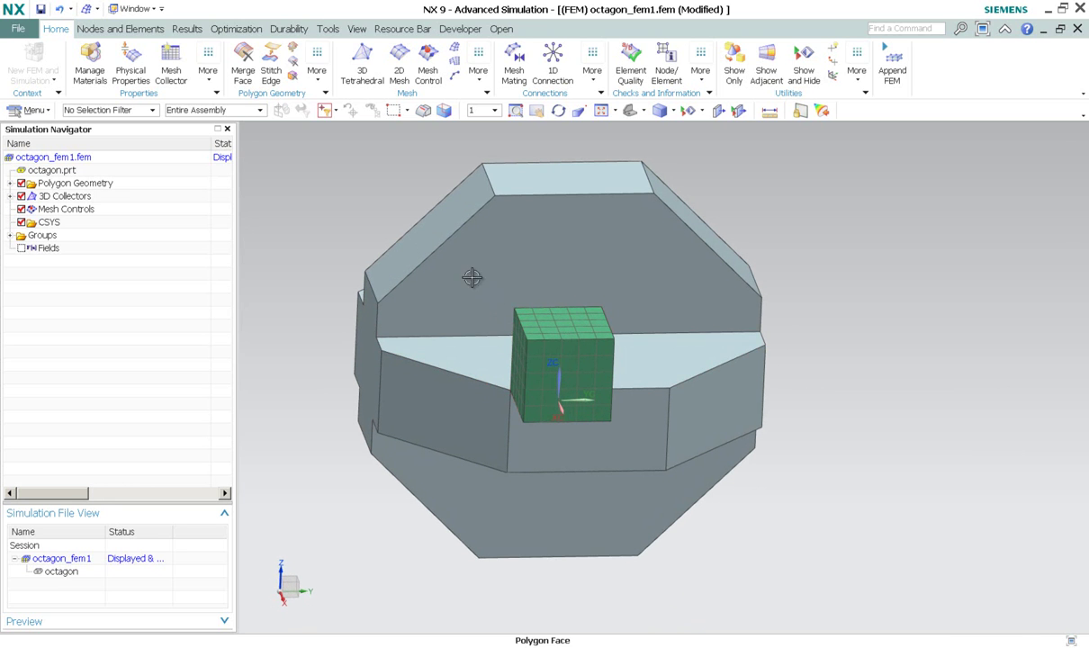
pyautogui.moveTo(486, 216)
pyautogui.mouseDown(button='middle')
pyautogui.moveTo(417, 233)
pyautogui.moveTo(437, 226)
pyautogui.moveTo(387, 144)
pyautogui.mouseUp(button='middle')
pyautogui.click(144, 30)
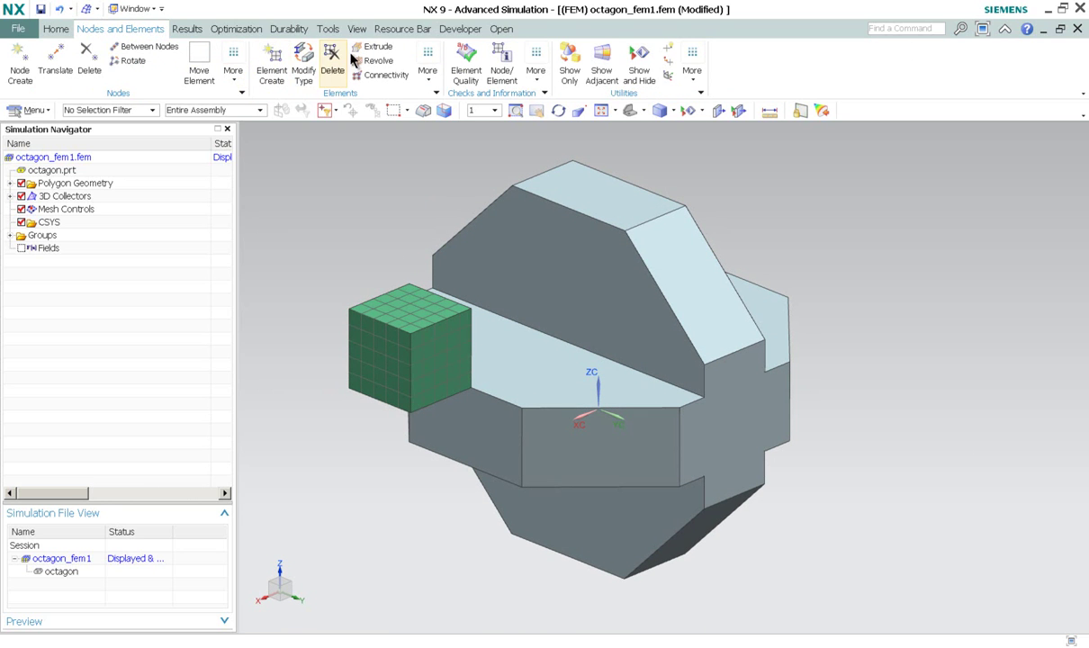
pyautogui.click(428, 63)
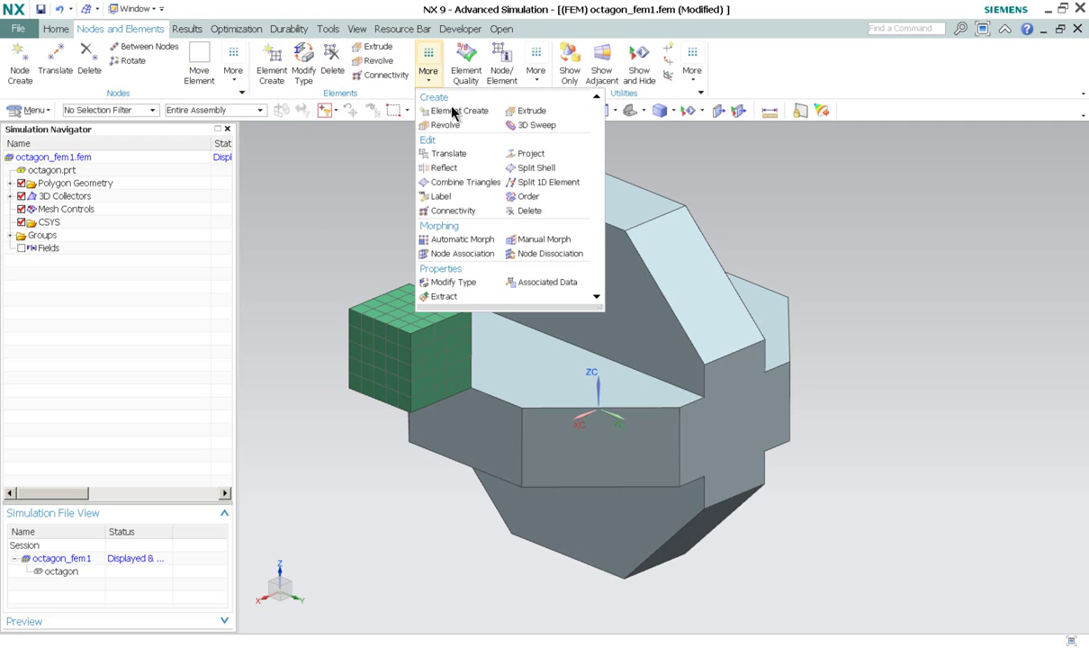
pyautogui.click(449, 155)
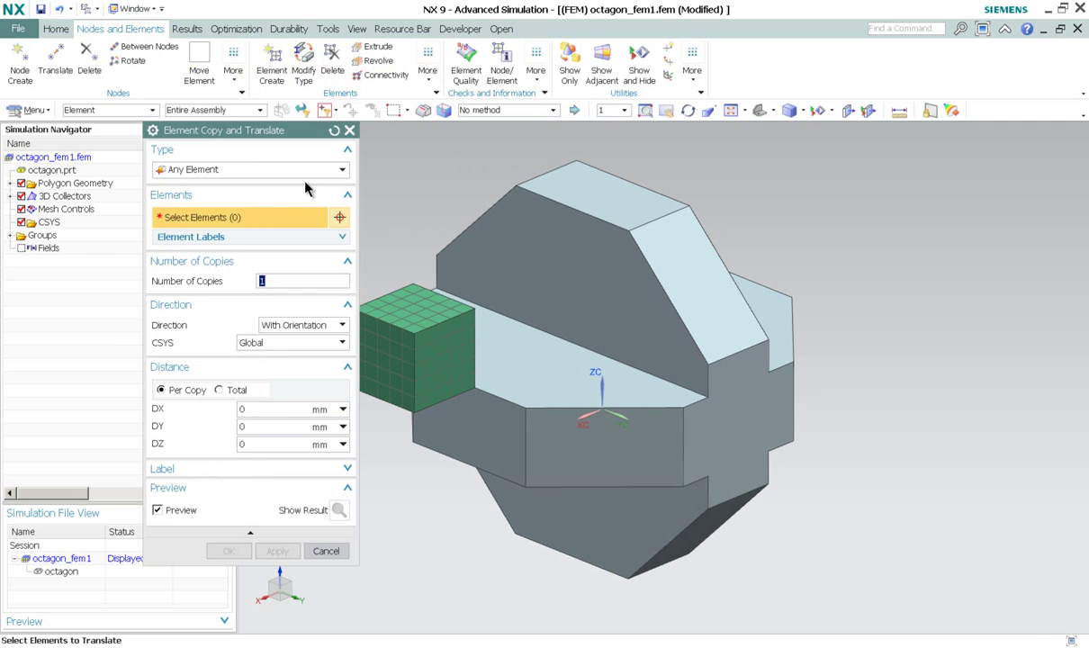
pyautogui.moveTo(364, 256); pyautogui.dragTo(456, 441)
pyautogui.click(276, 327)
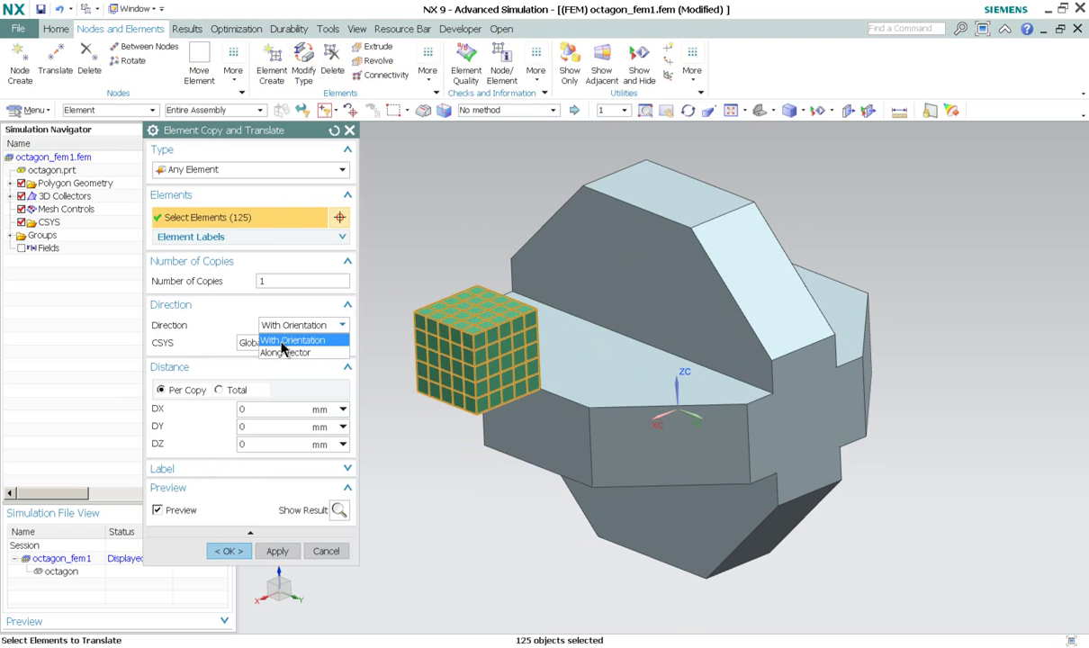
pyautogui.click(314, 343)
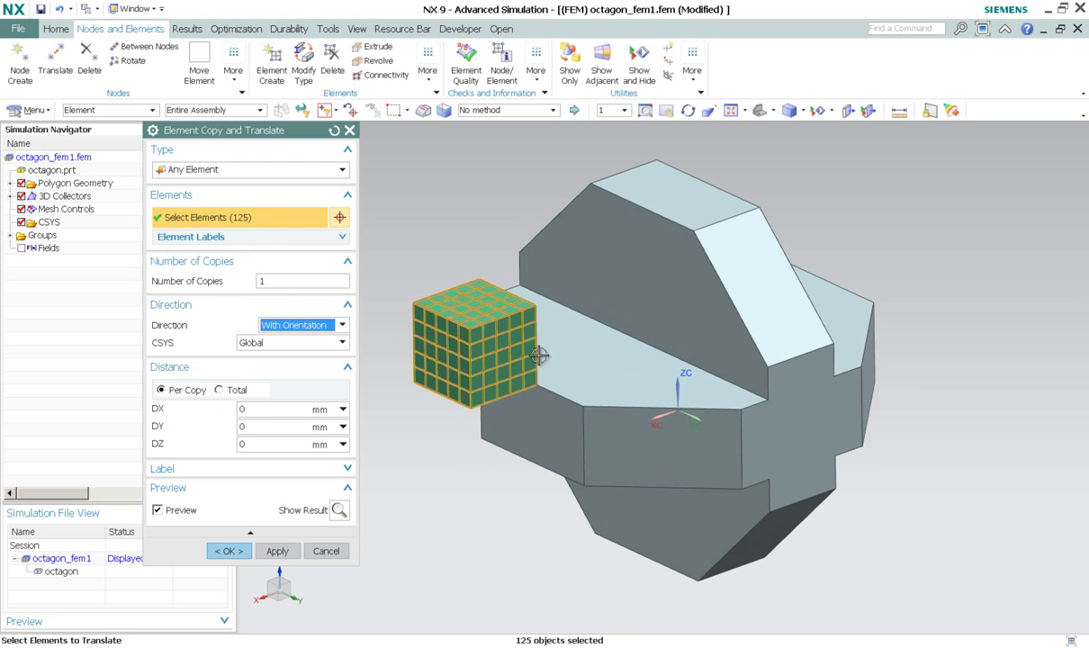
pyautogui.click(293, 344)
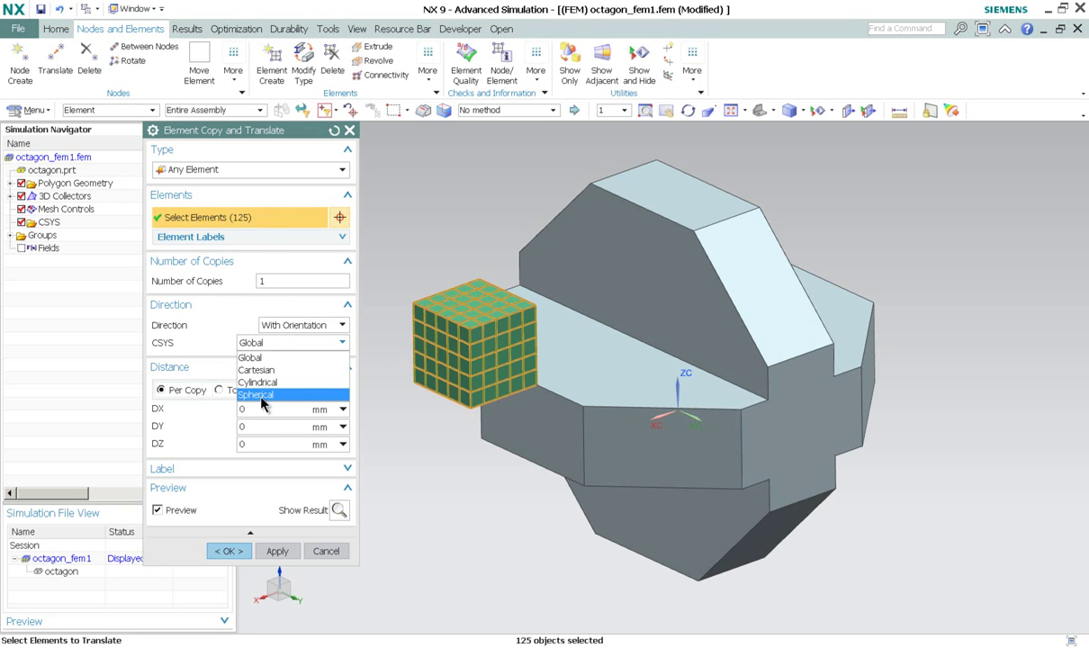
pyautogui.click(261, 396)
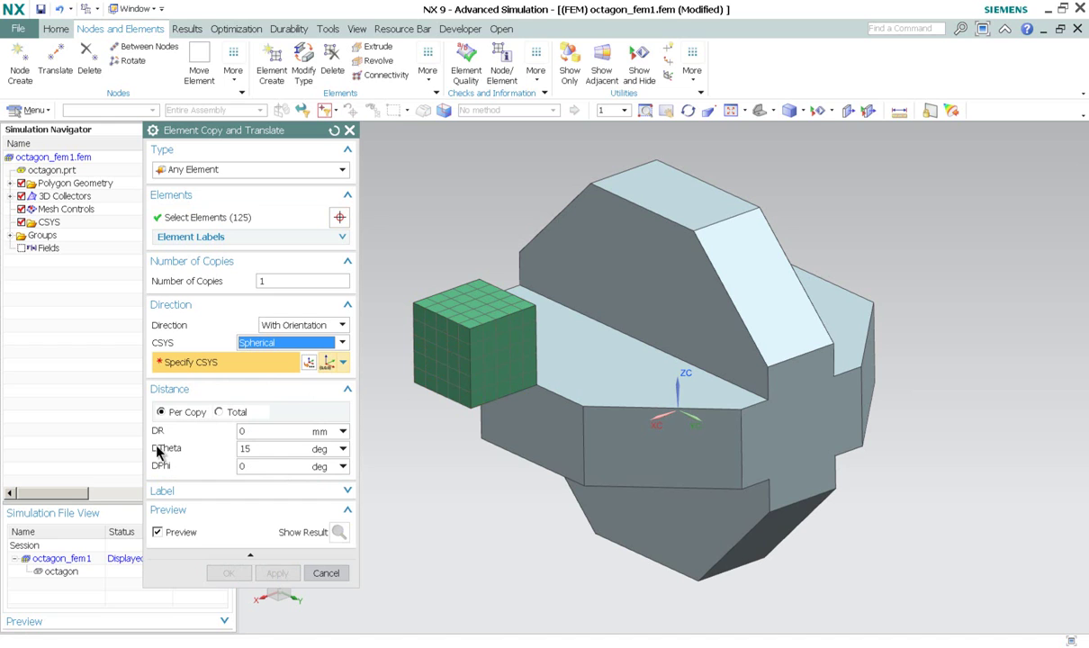
pyautogui.click(268, 449)
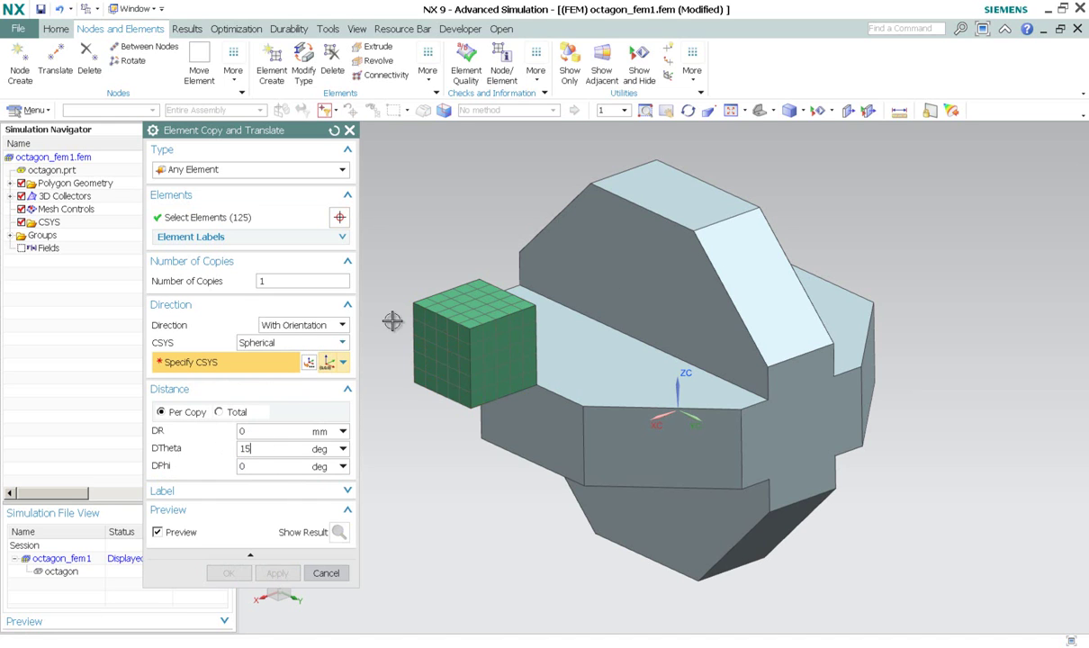
pyautogui.moveTo(486, 360); pyautogui.dragTo(585, 235, button='middle')
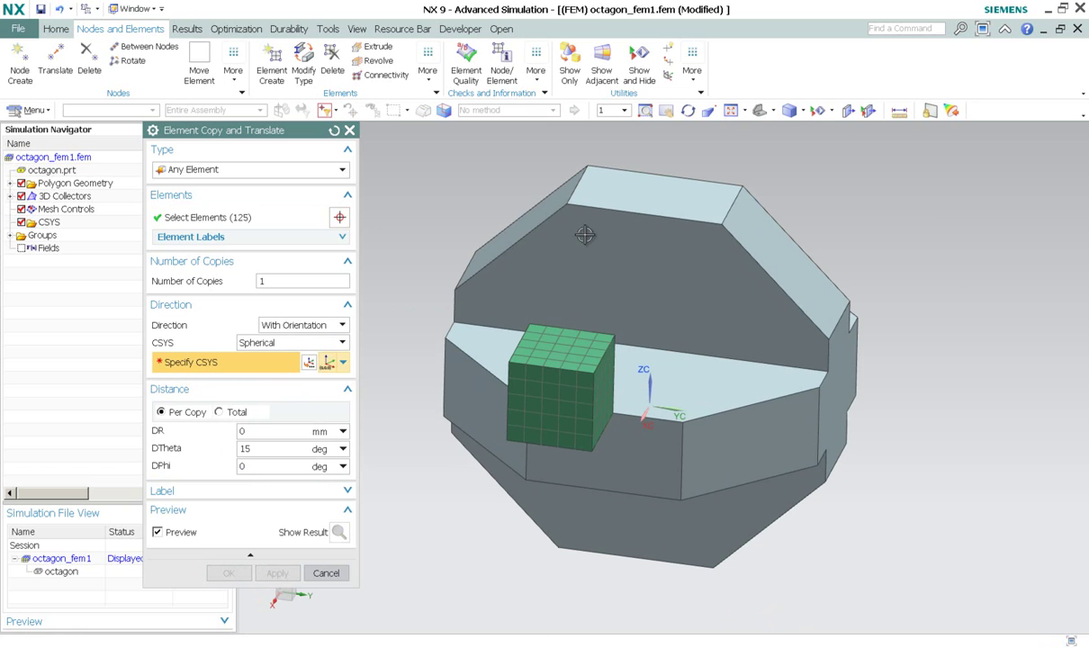
pyautogui.click(325, 573)
# Step: Start a Node Translate operation and set its type to Translate
pyautogui.click(234, 69)
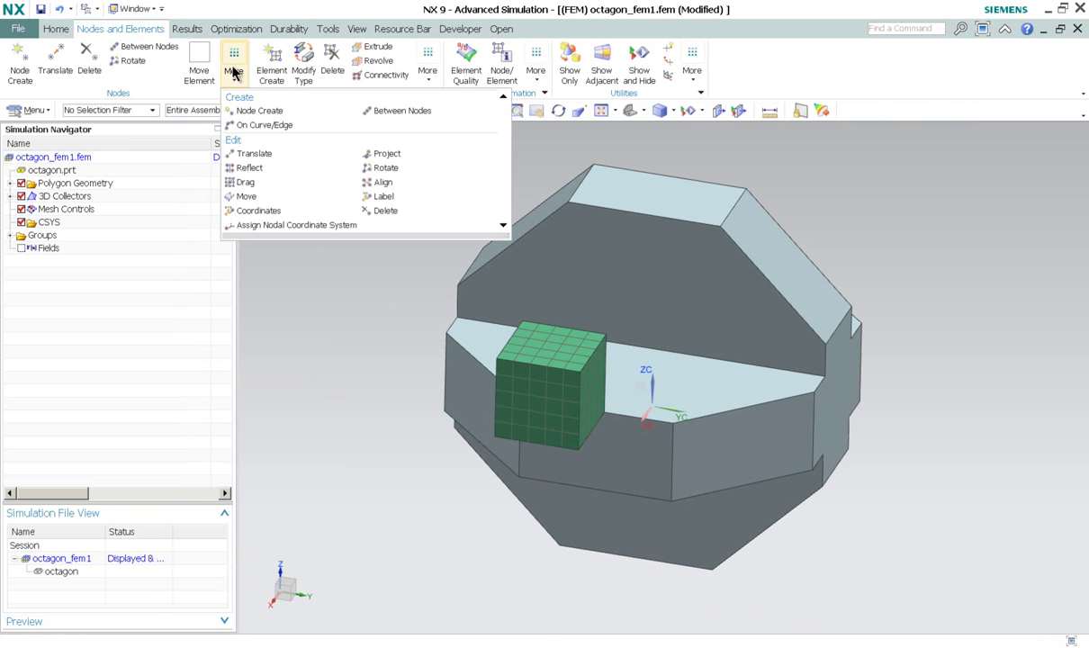
pyautogui.click(258, 156)
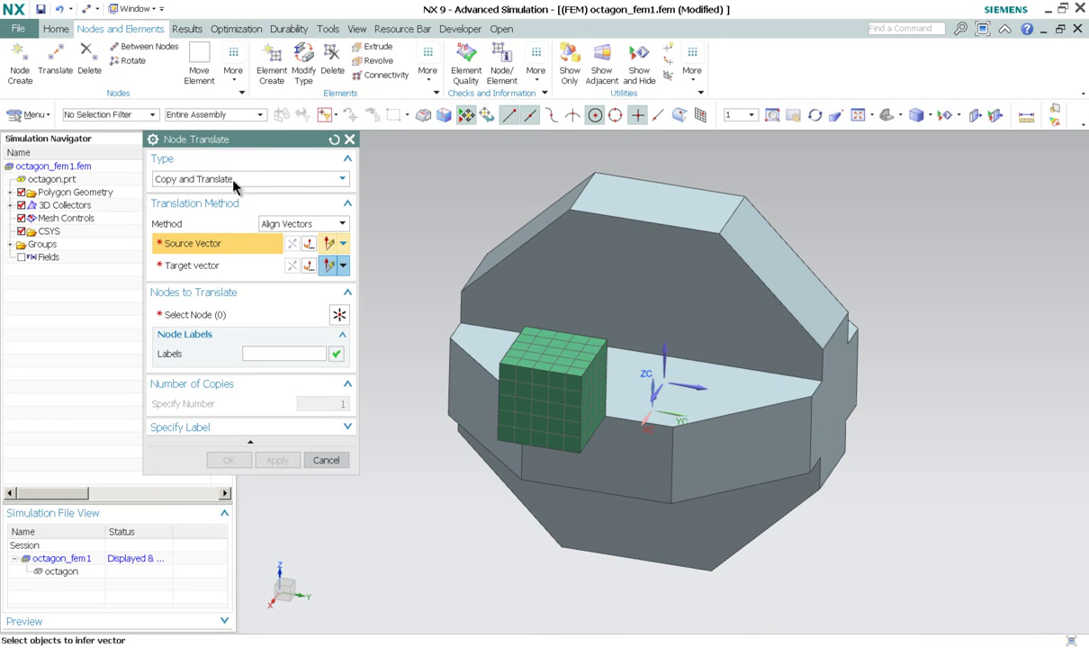
pyautogui.click(192, 179)
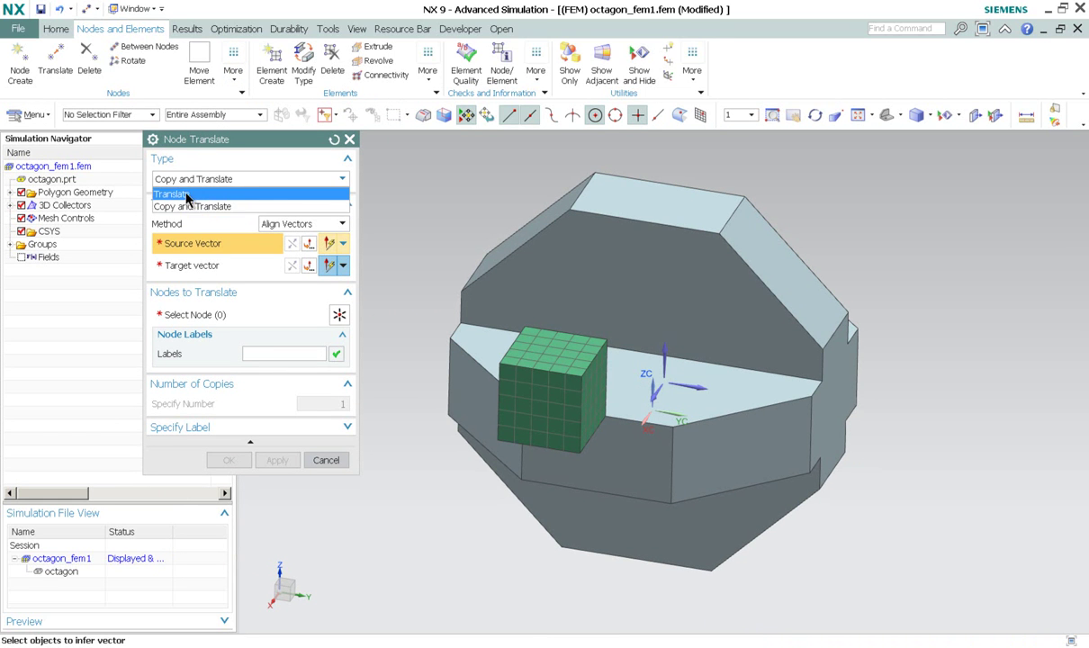
pyautogui.click(189, 192)
# Step: Try the By Distance and Along Direction methods for the node translation and view the available coordinate system types
pyautogui.click(281, 224)
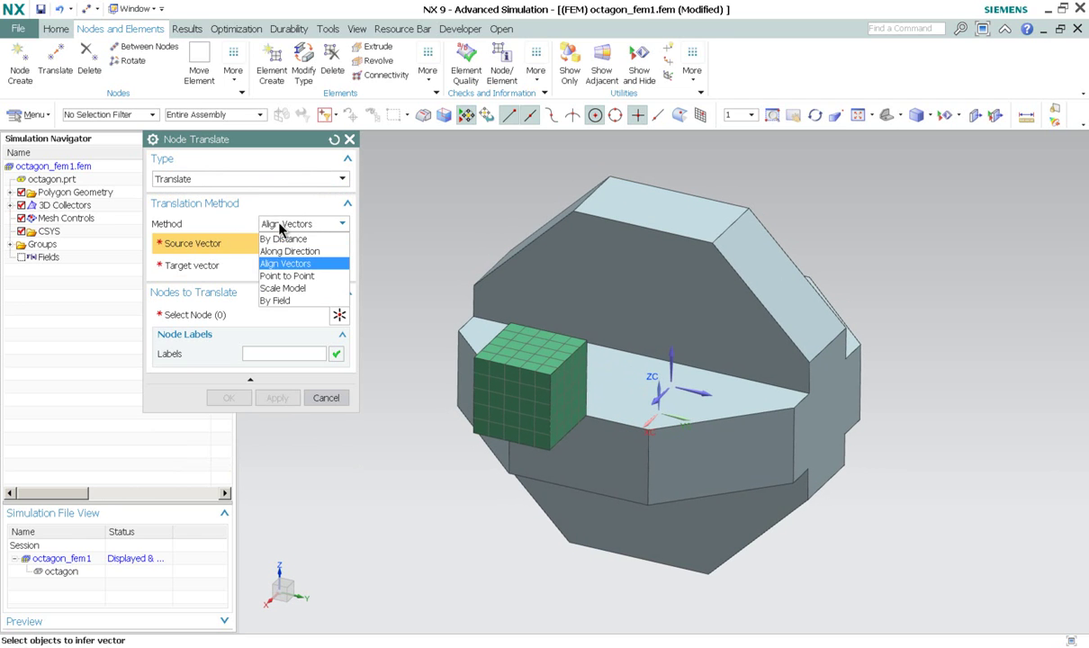
pyautogui.click(286, 239)
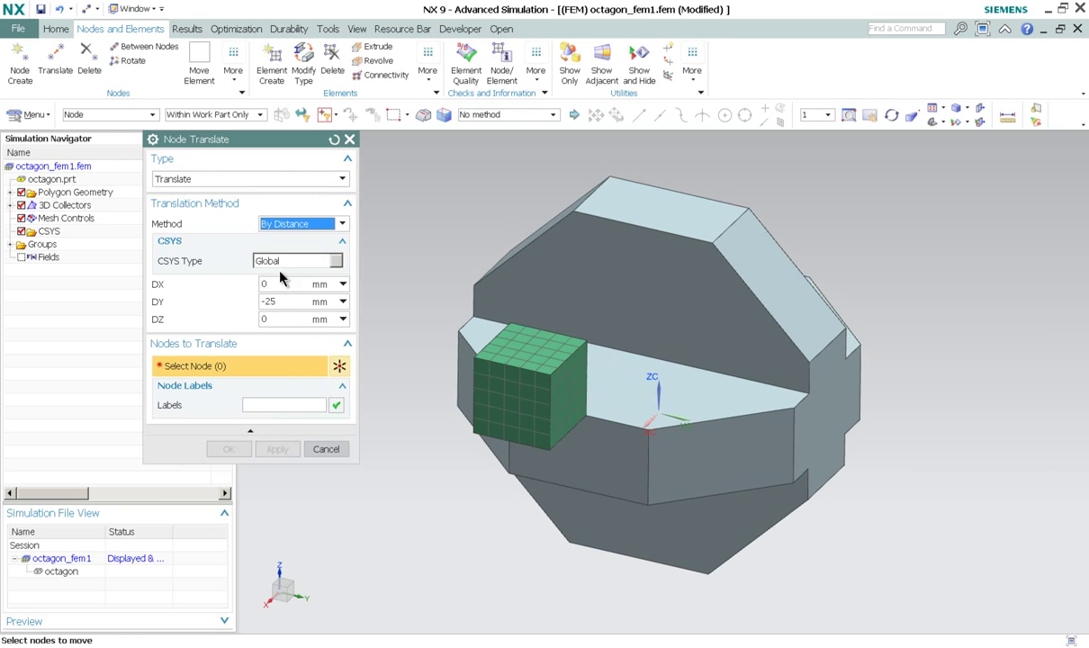
pyautogui.click(286, 261)
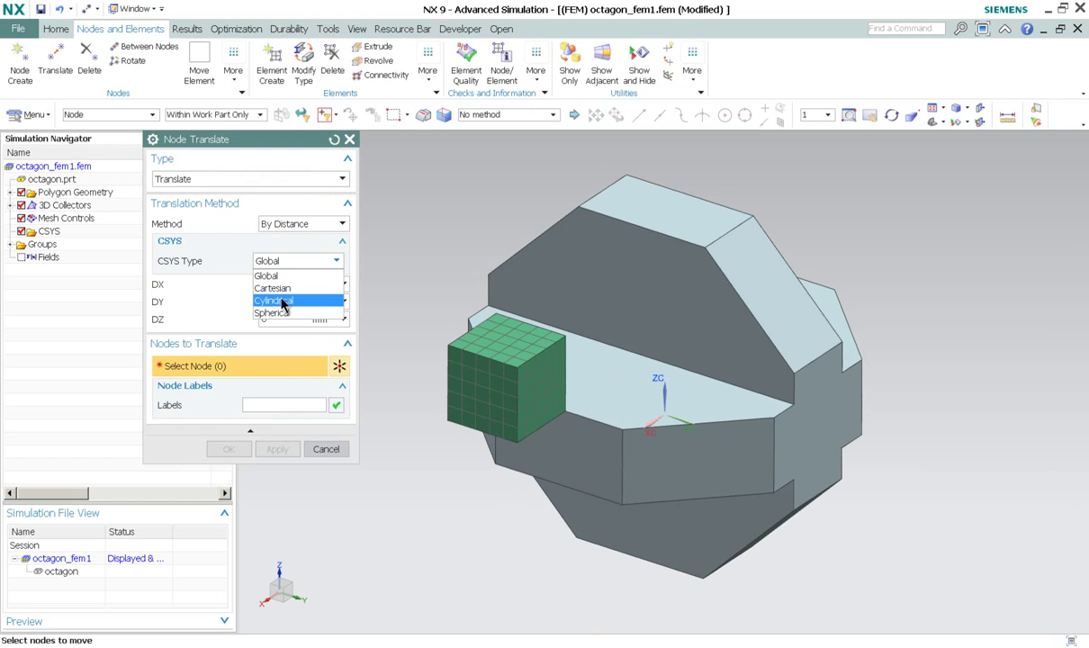
pyautogui.click(287, 223)
pyautogui.click(287, 224)
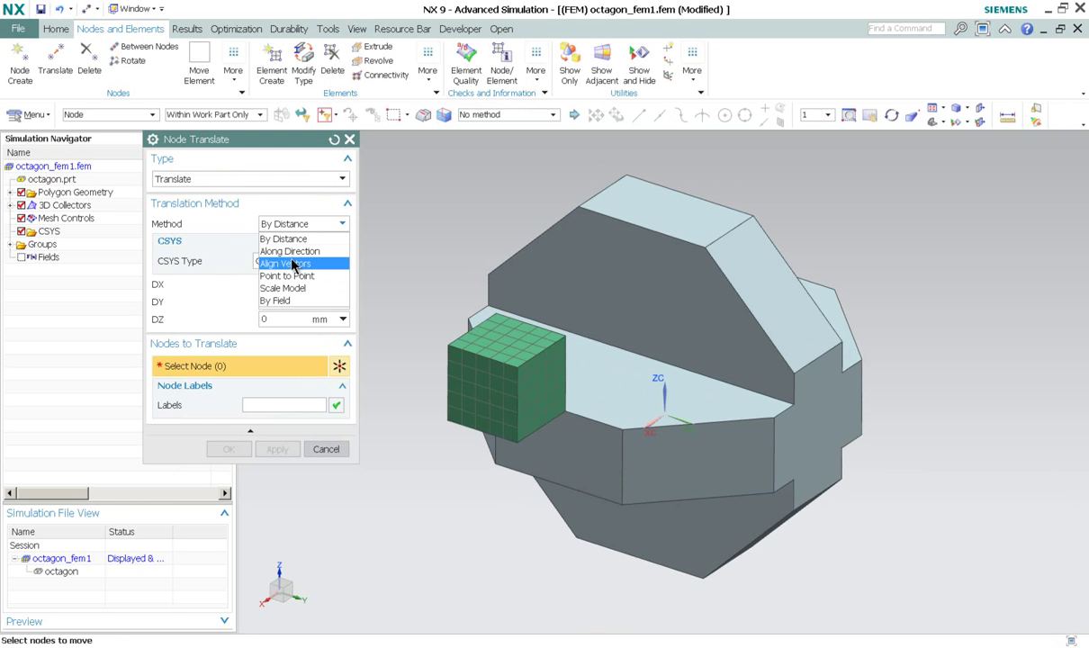
pyautogui.click(294, 254)
# Step: Translate all the cube mesh nodes with Align Vectors, from a vector on the cube's top edge to one on the octagonal body's top edge
pyautogui.click(290, 223)
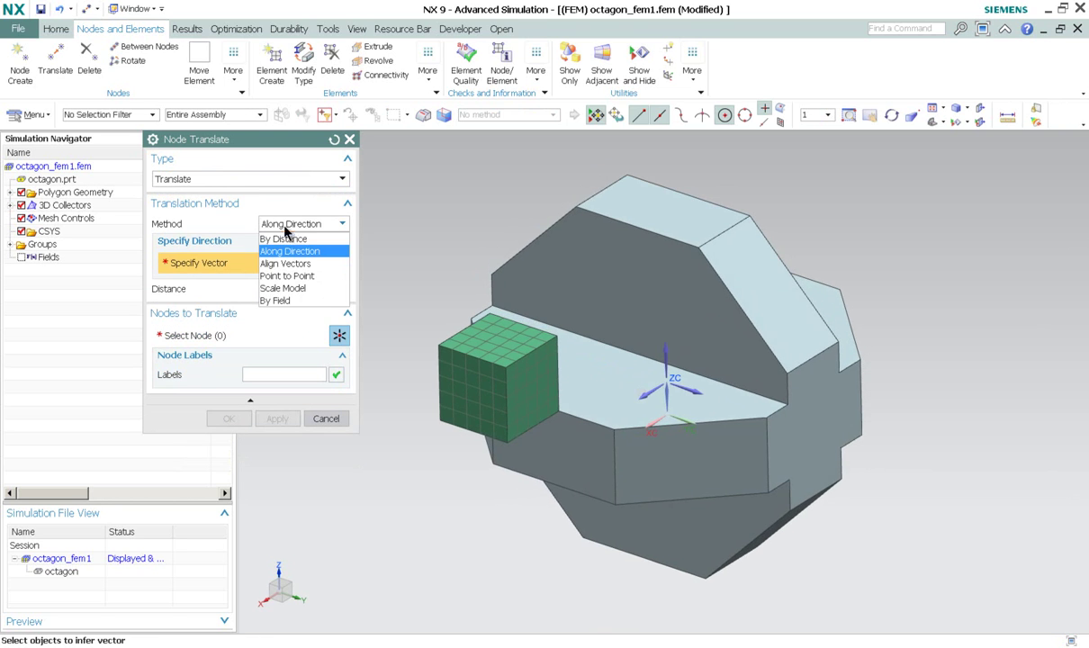
pyautogui.click(284, 263)
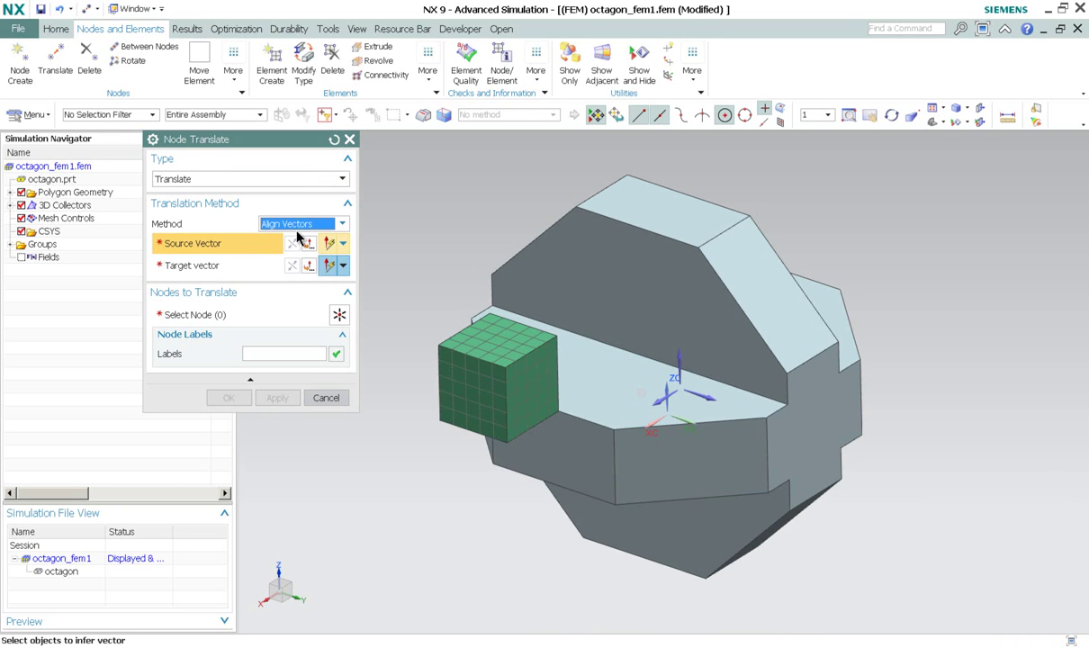
pyautogui.click(297, 225)
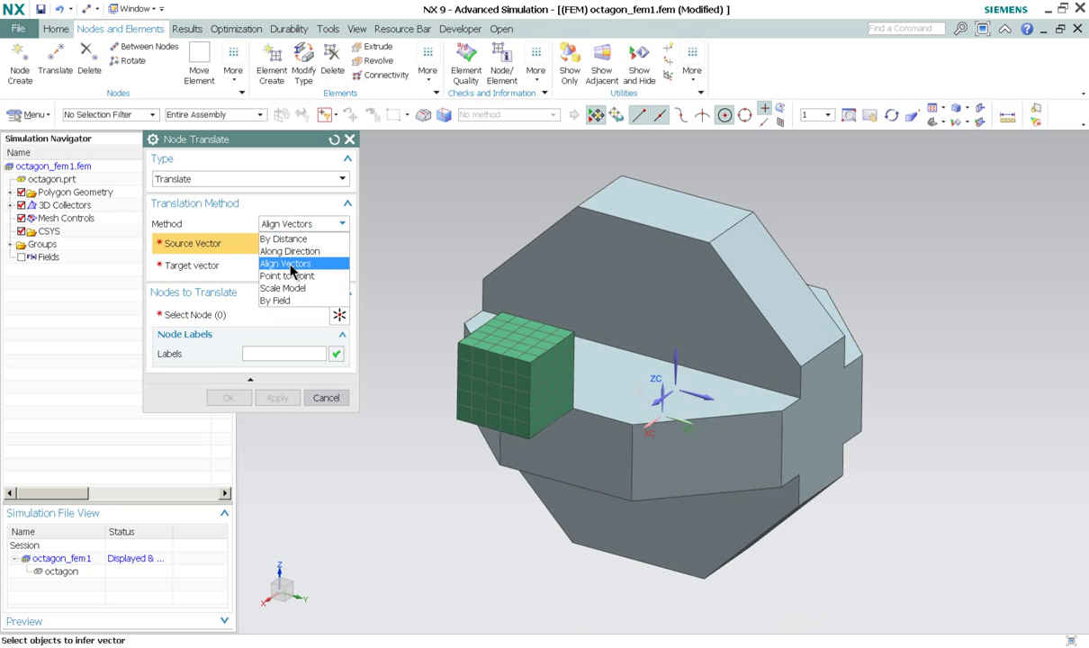
pyautogui.click(290, 264)
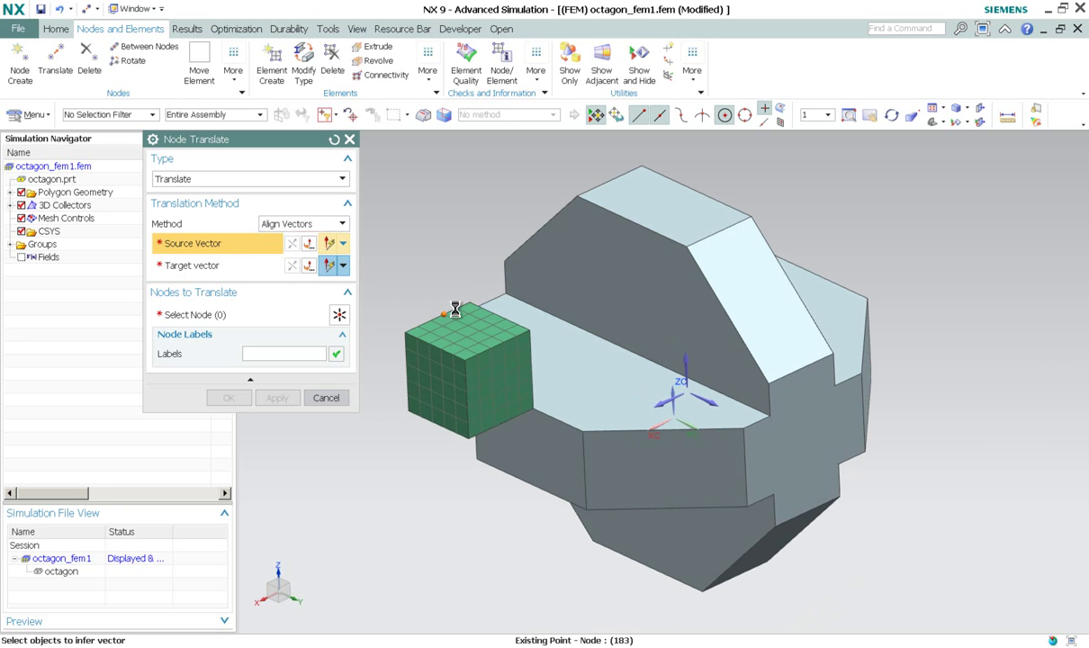
pyautogui.click(447, 311)
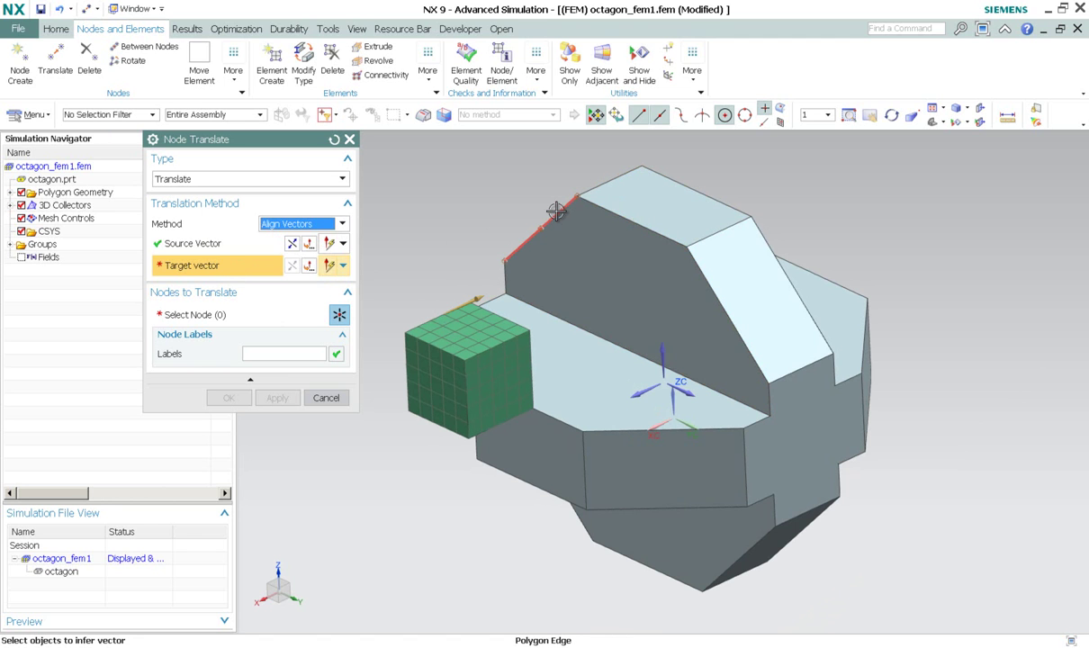
pyautogui.click(582, 194)
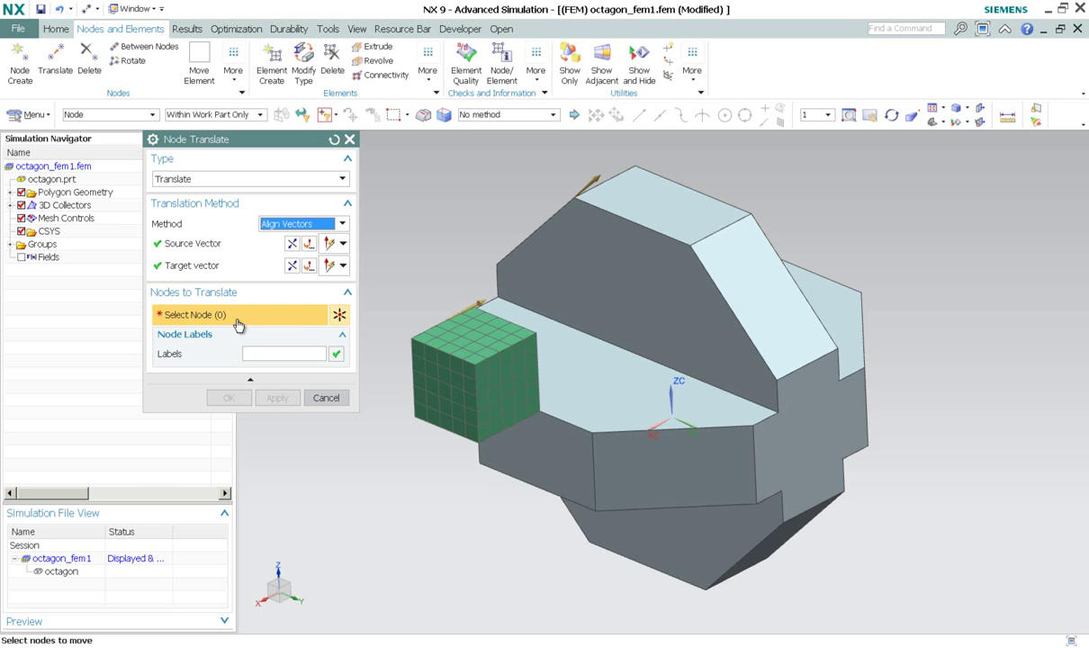
pyautogui.moveTo(425, 257); pyautogui.dragTo(583, 439)
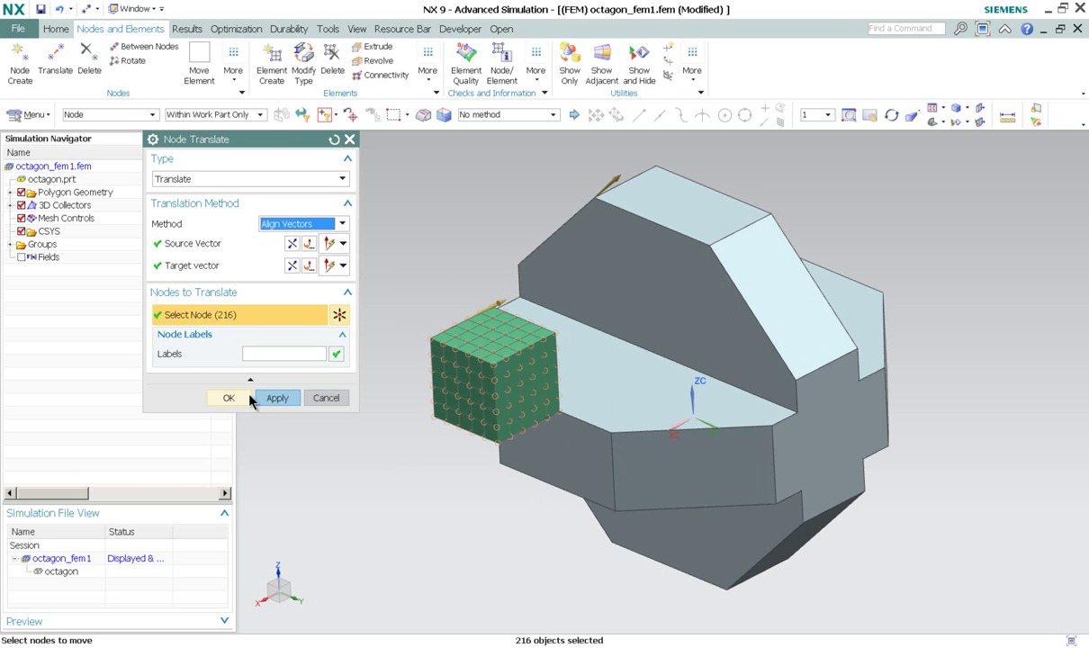
pyautogui.click(231, 399)
pyautogui.moveTo(243, 388); pyautogui.dragTo(510, 283, button='middle')
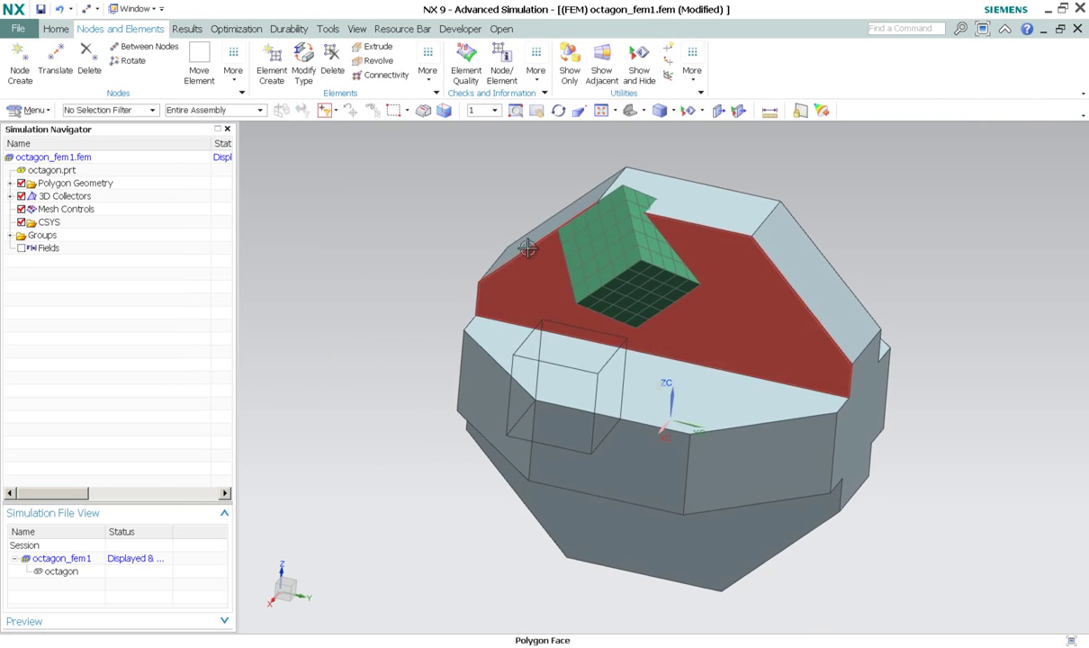
pyautogui.moveTo(520, 379); pyautogui.dragTo(499, 272, button='middle')
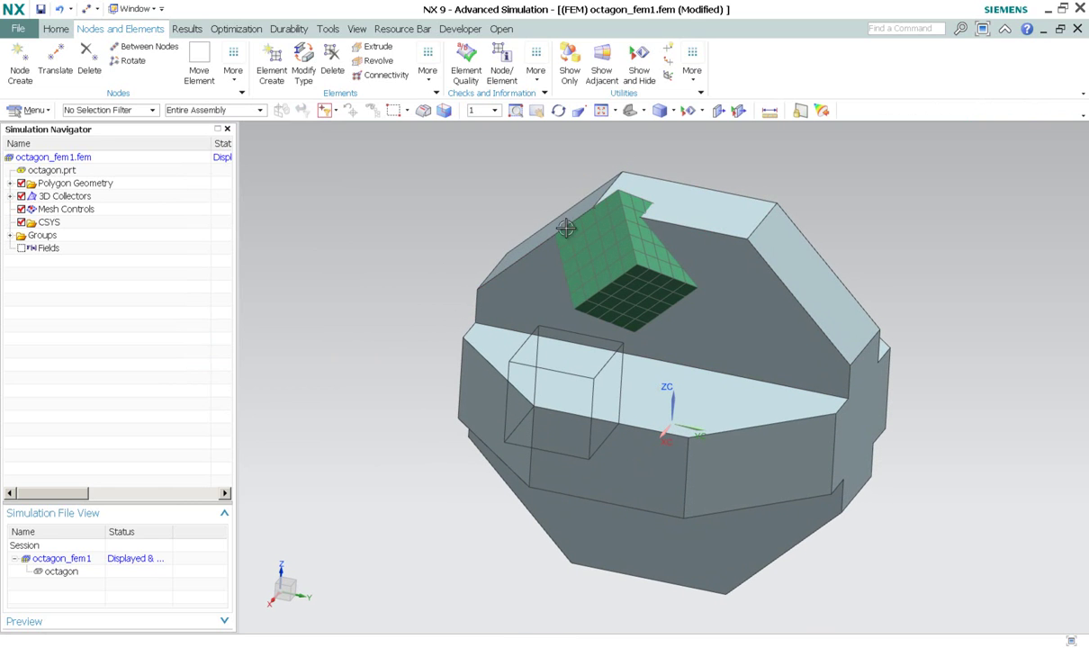
pyautogui.moveTo(574, 219); pyautogui.dragTo(569, 189, button='middle')
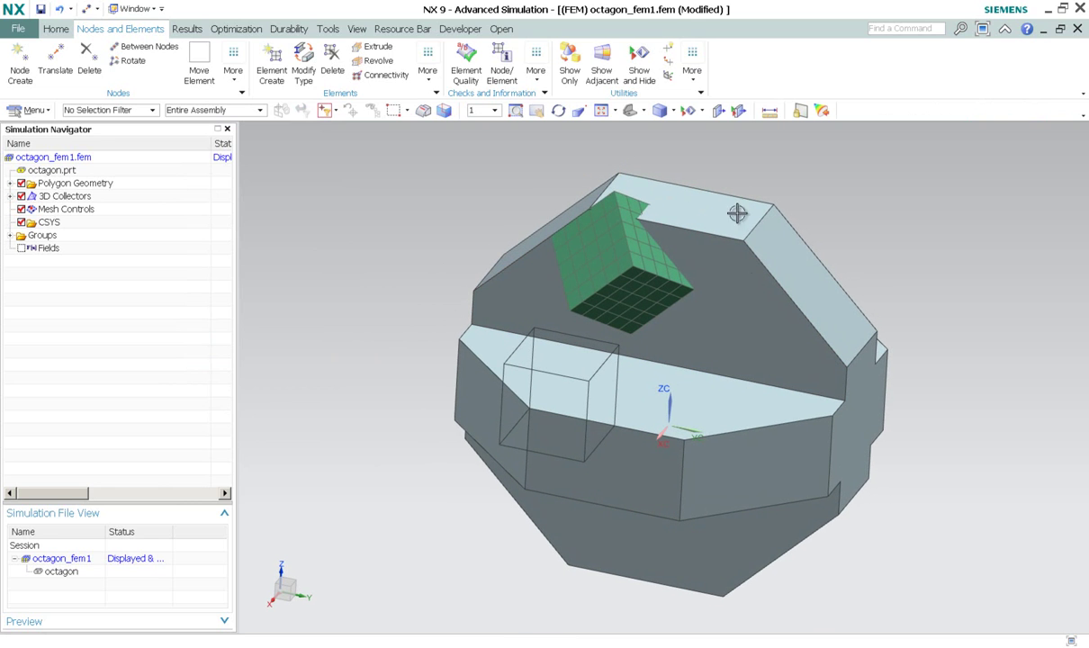
# Step: Open the customization of the Move Element command's action and check its assigned journal file path
pyautogui.moveTo(626, 315); pyautogui.dragTo(482, 221, button='middle')
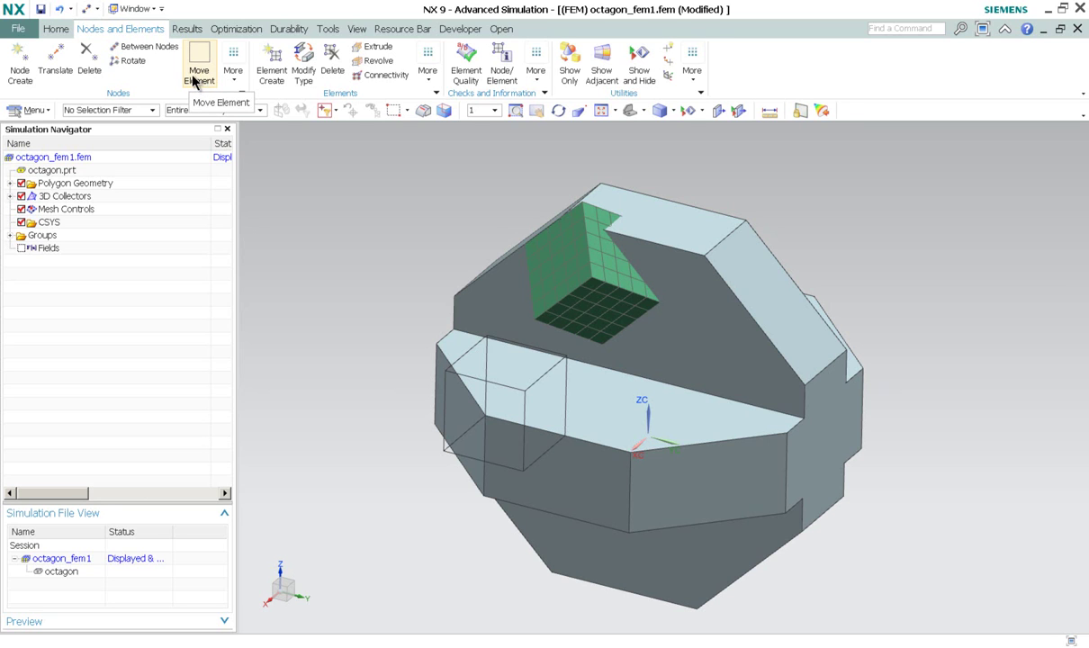
pyautogui.rightClick(193, 81)
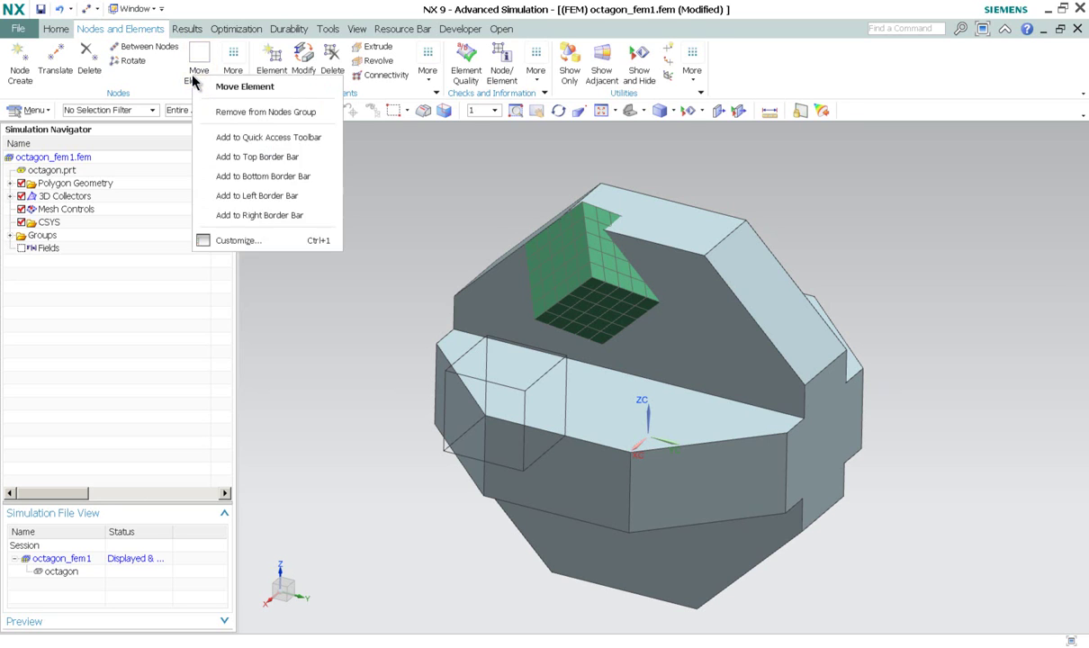
pyautogui.click(248, 242)
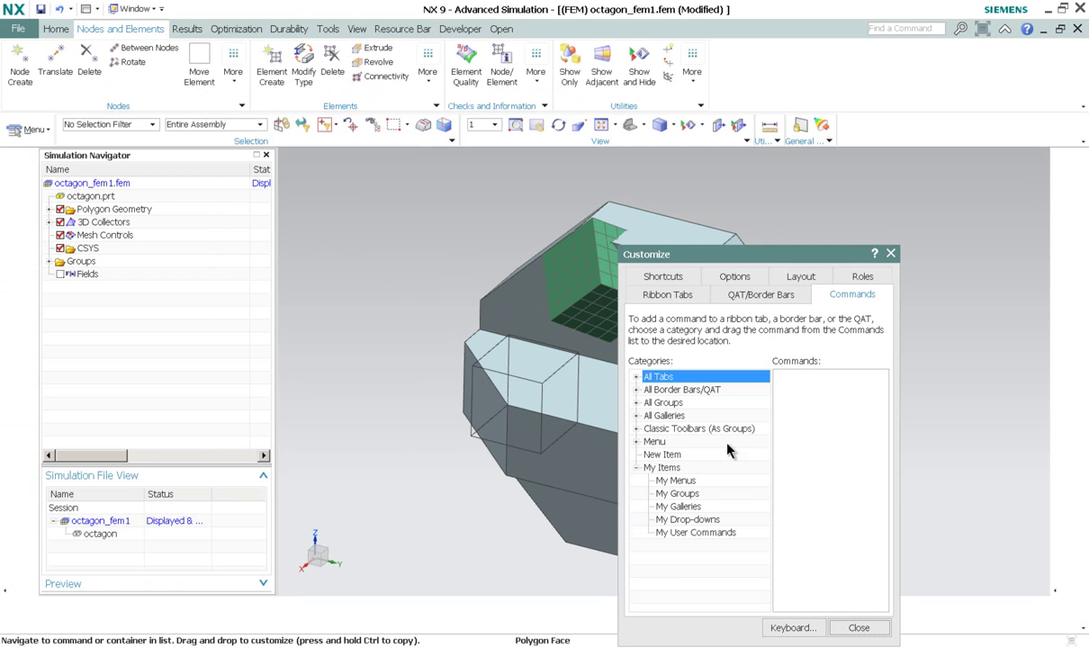
pyautogui.rightClick(195, 69)
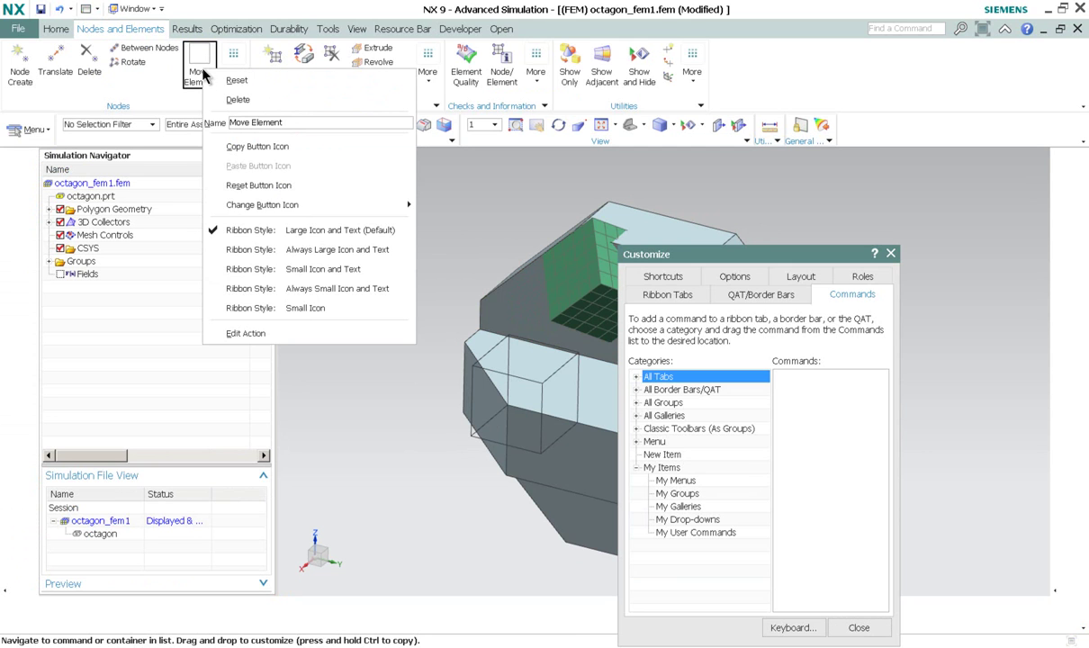
pyautogui.click(258, 334)
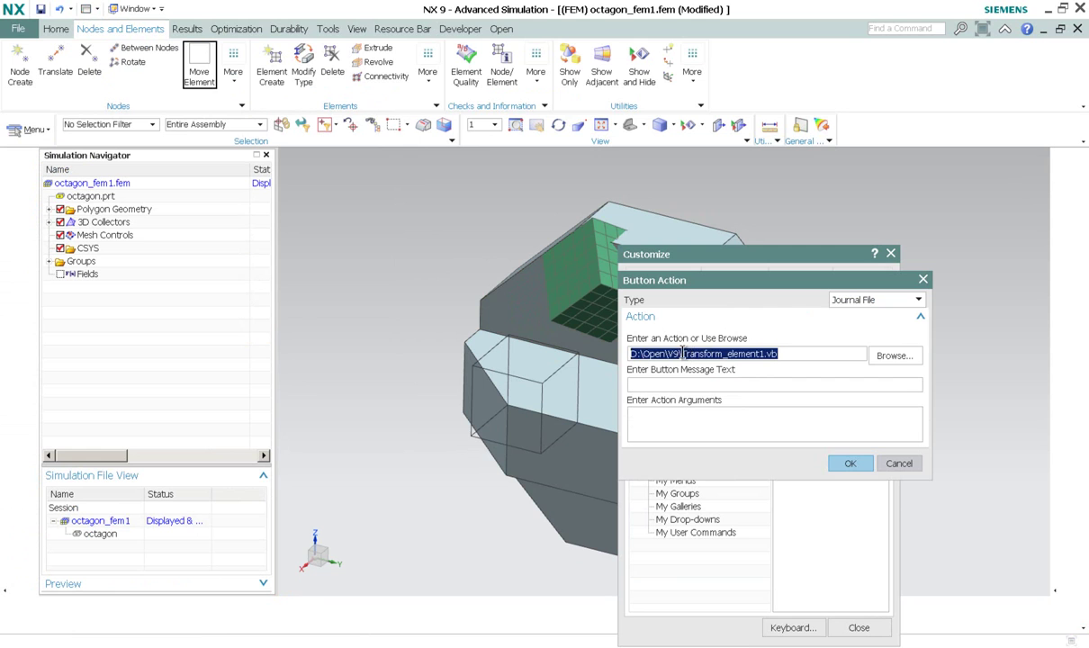
pyautogui.moveTo(682, 353); pyautogui.dragTo(785, 359)
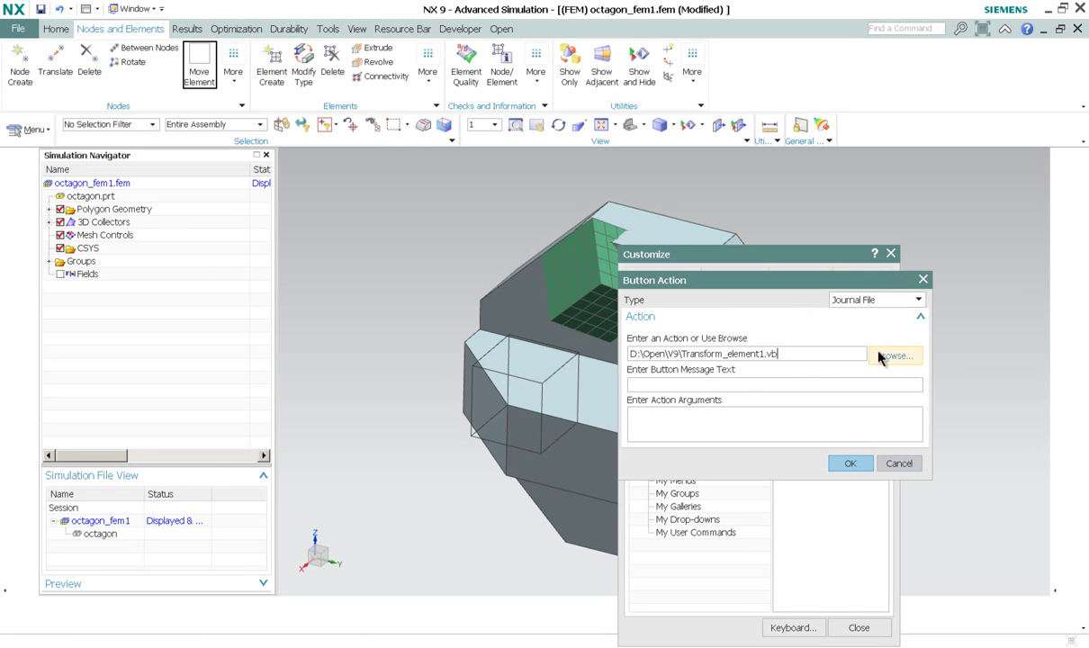
# Step: Browse to the journal file Transform_element1.vb in the V9 folder, open it in Notepad++ and examine its opening code
pyautogui.click(895, 356)
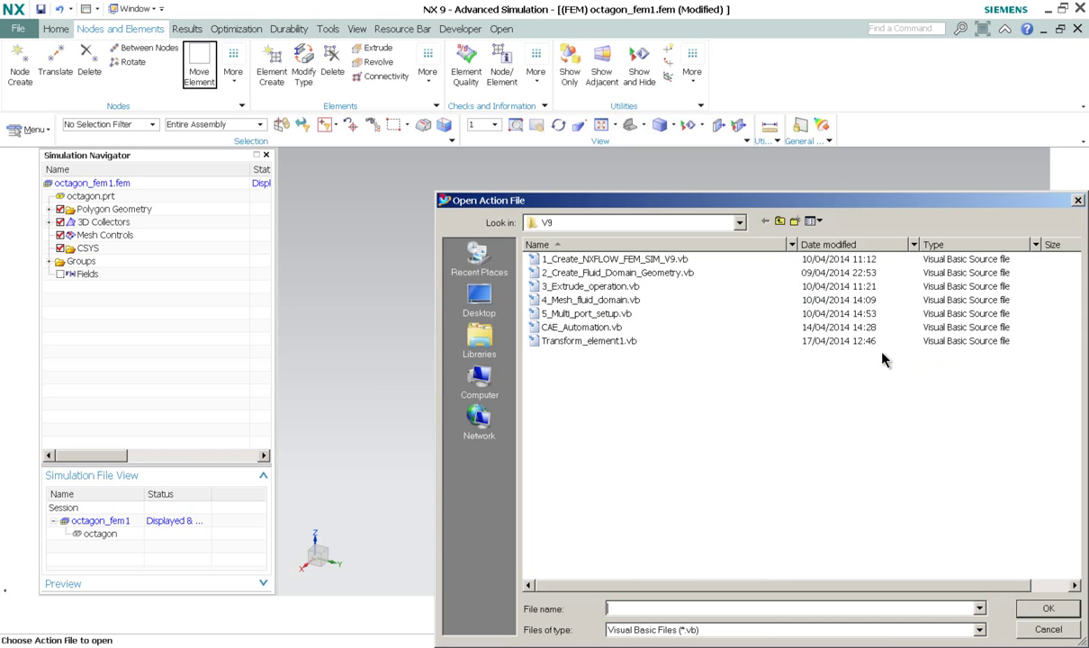
pyautogui.click(626, 342)
pyautogui.rightClick(627, 343)
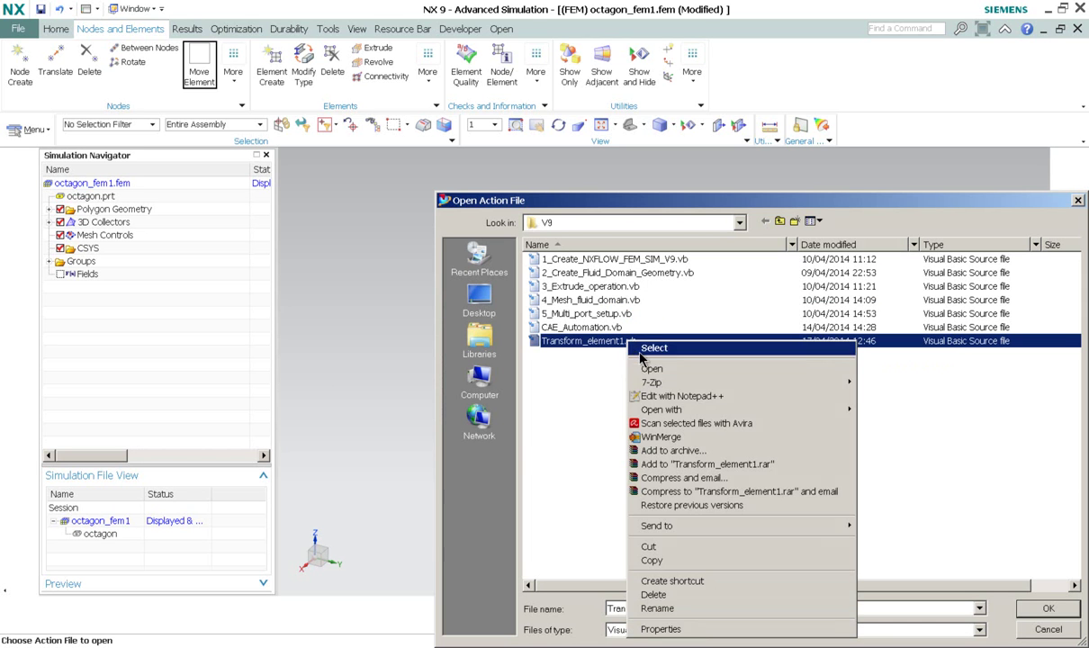
pyautogui.click(688, 397)
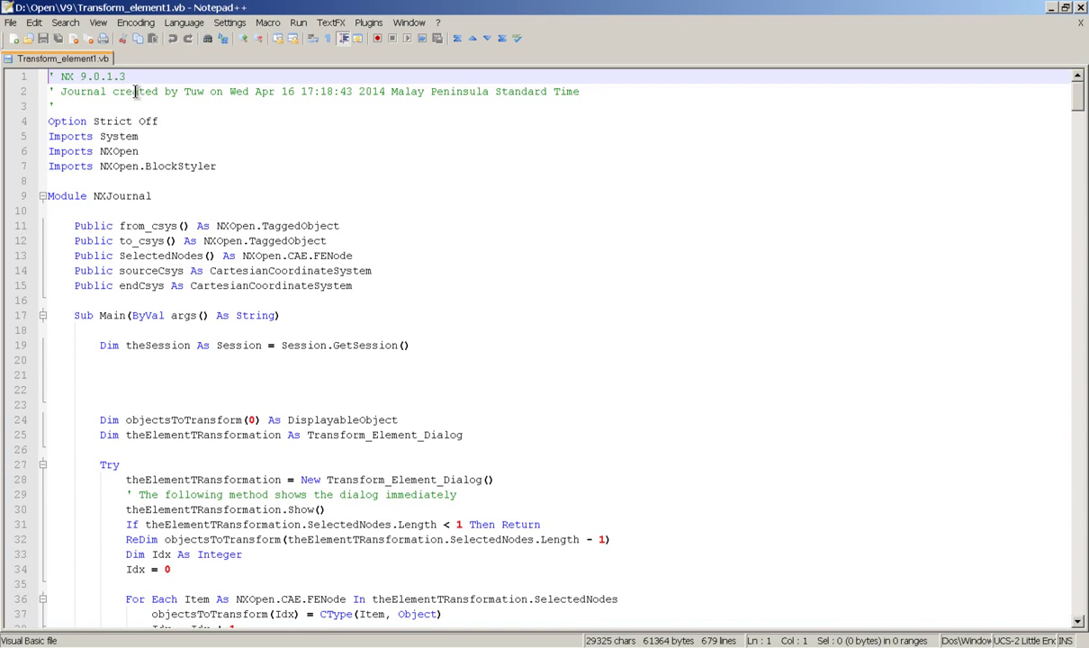
pyautogui.moveTo(135, 106); pyautogui.dragTo(282, 480)
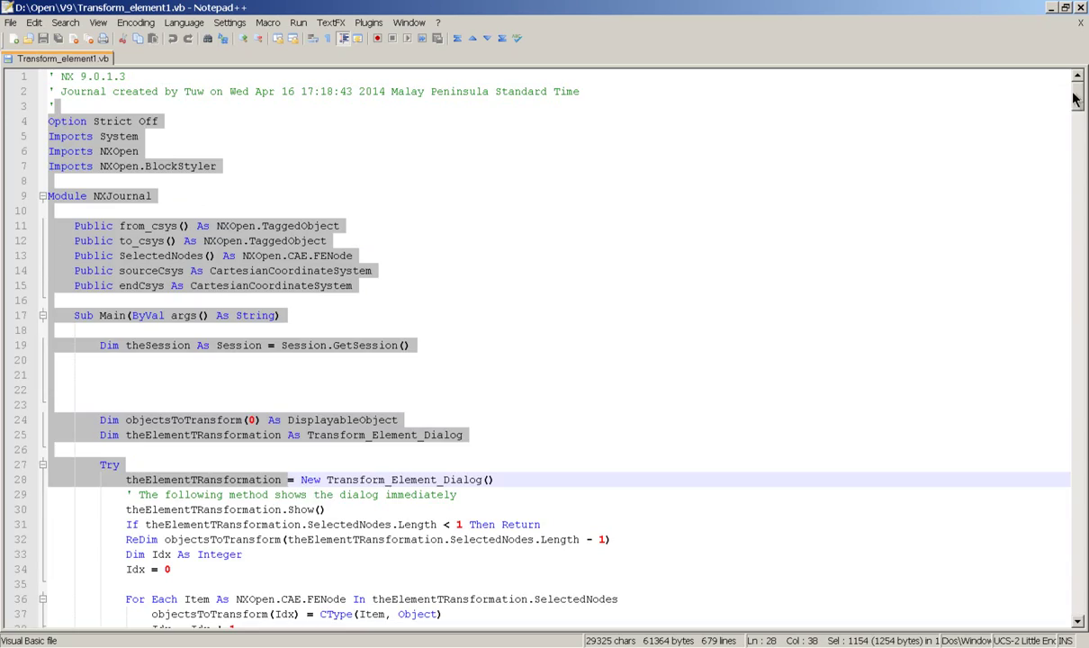
pyautogui.moveTo(1073, 99); pyautogui.dragTo(1072, 73)
# Step: Close the journal and Notepad++, and return to NX, leaving the command customization without changing the assigned action
pyautogui.click(1081, 28)
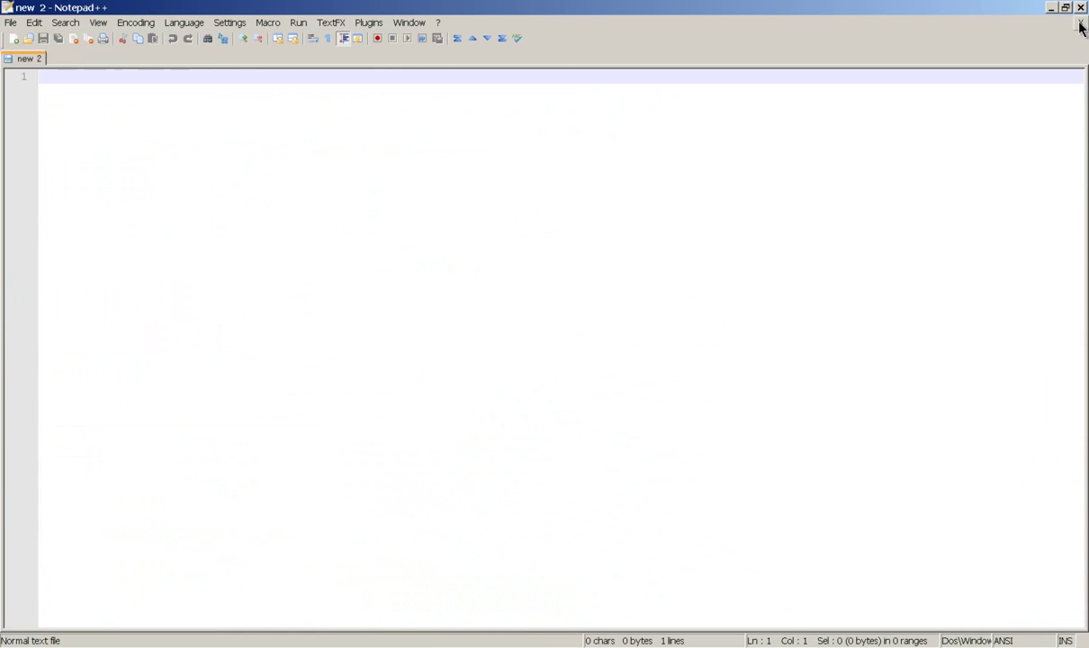
pyautogui.click(1083, 7)
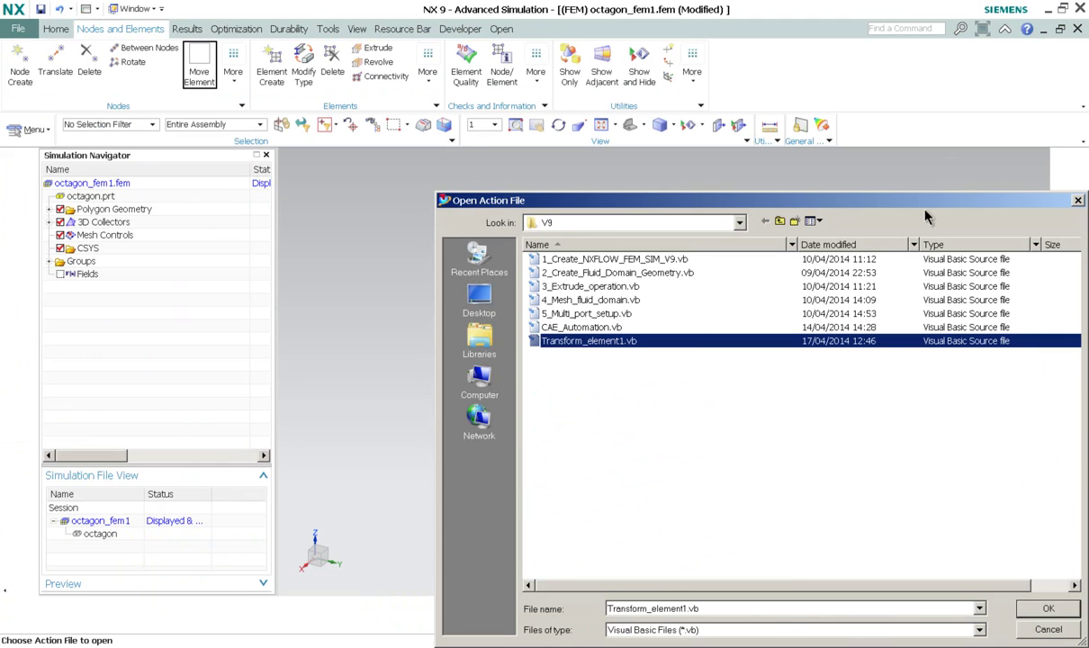
pyautogui.click(1047, 632)
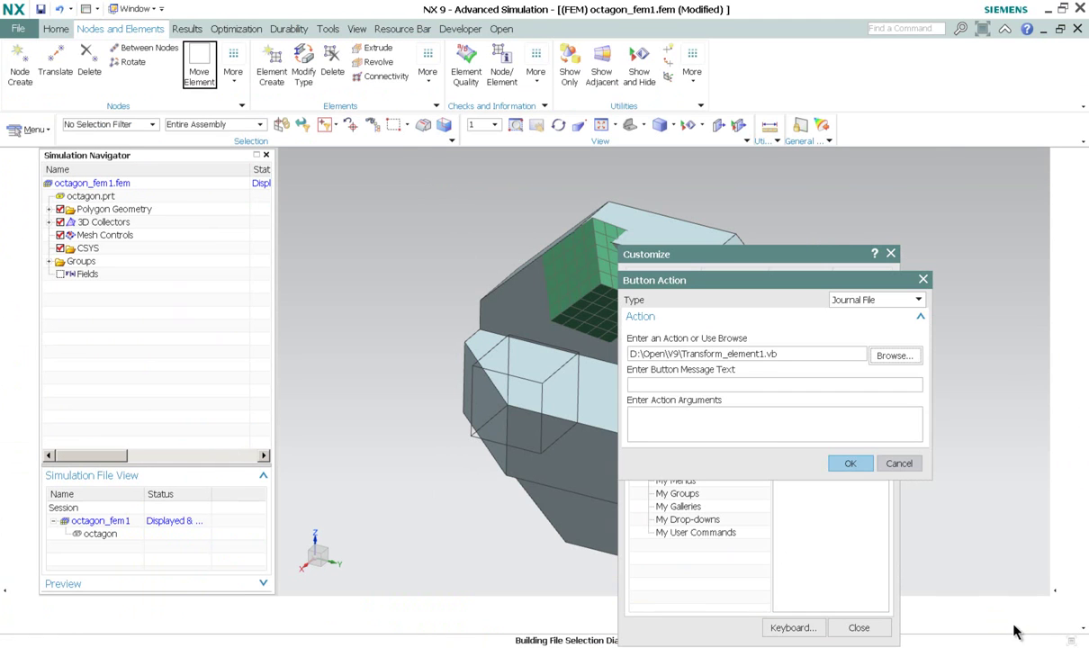
pyautogui.click(900, 465)
pyautogui.click(857, 627)
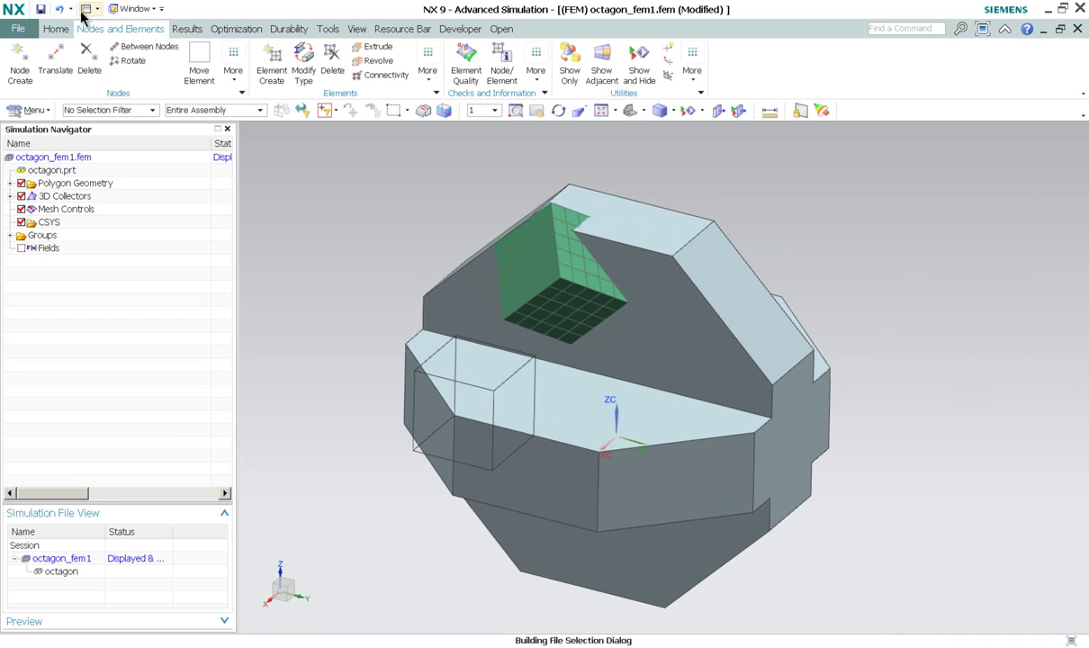
# Step: Undo the last node translation and select all the cube mesh nodes as the nodes to move in the Move Element command
pyautogui.click(57, 10)
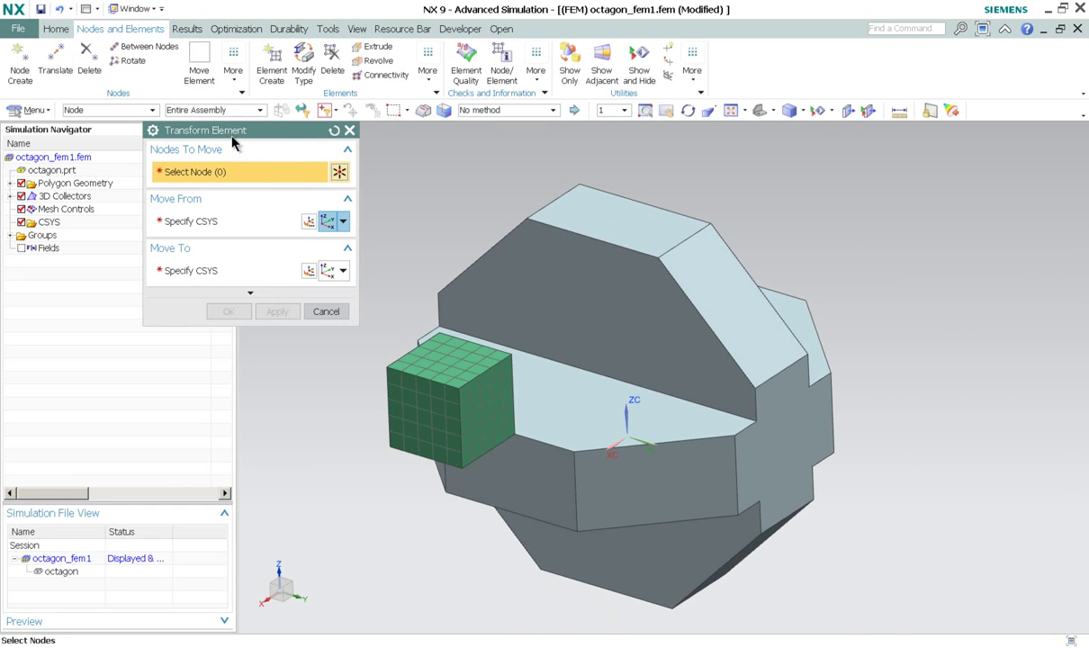
pyautogui.moveTo(268, 132); pyautogui.dragTo(389, 200)
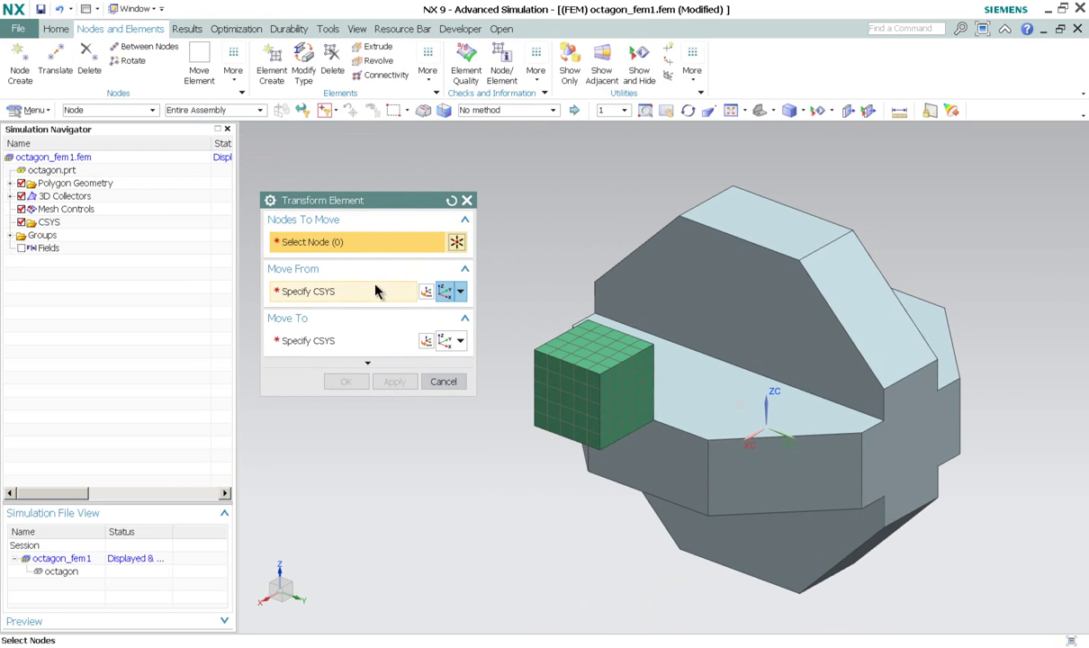
pyautogui.moveTo(340, 207); pyautogui.dragTo(338, 162)
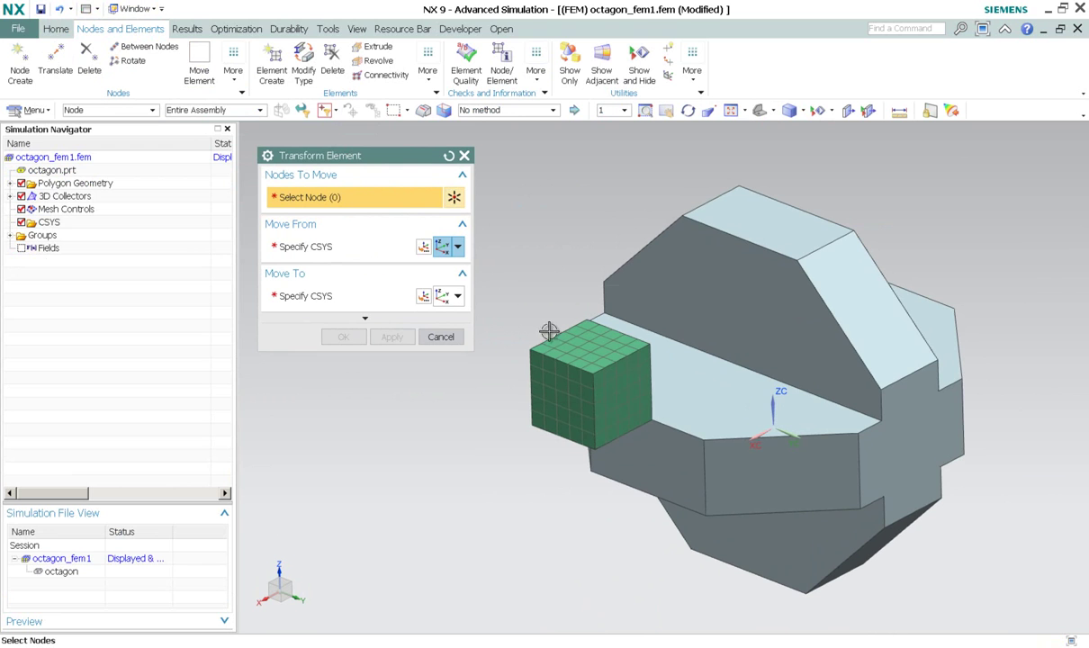
pyautogui.moveTo(550, 331); pyautogui.dragTo(711, 510)
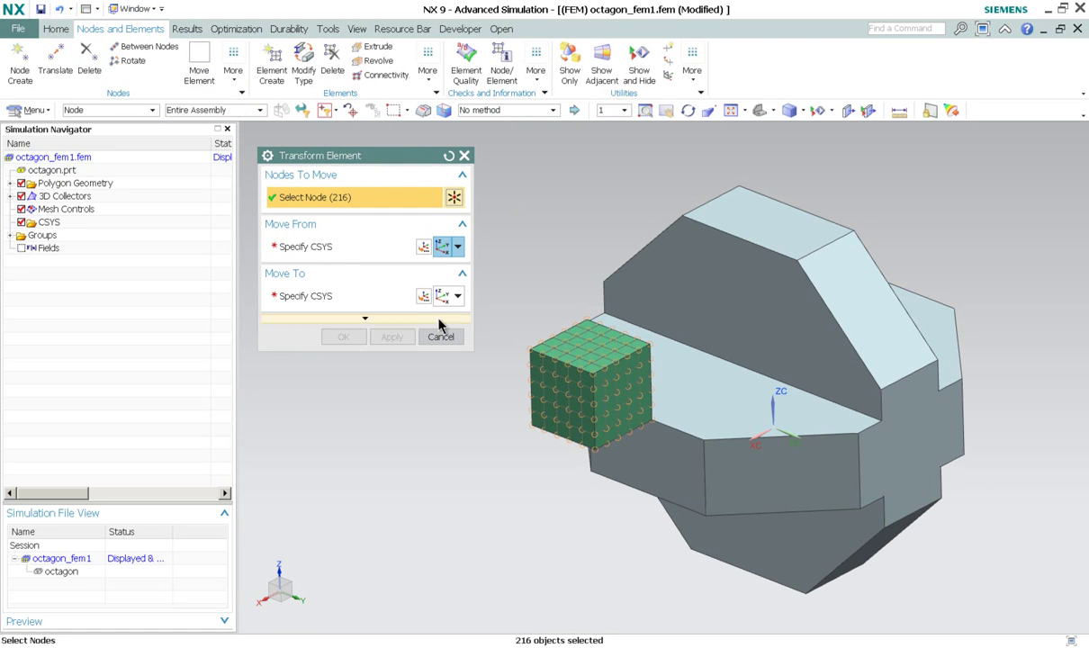
# Step: Place the Move From coordinate system on the cube's bottom corner at the octagonal body's ledge, at X 165, Y -68.345, Z 75
pyautogui.click(300, 246)
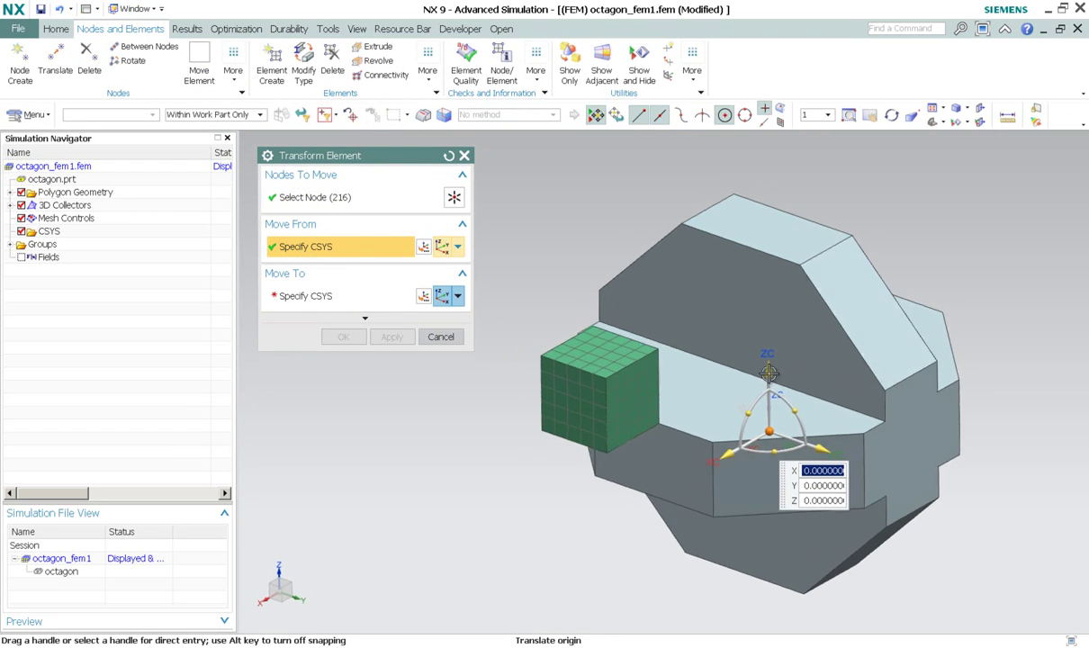
pyautogui.moveTo(769, 373); pyautogui.dragTo(742, 364, button='middle')
pyautogui.click(765, 407)
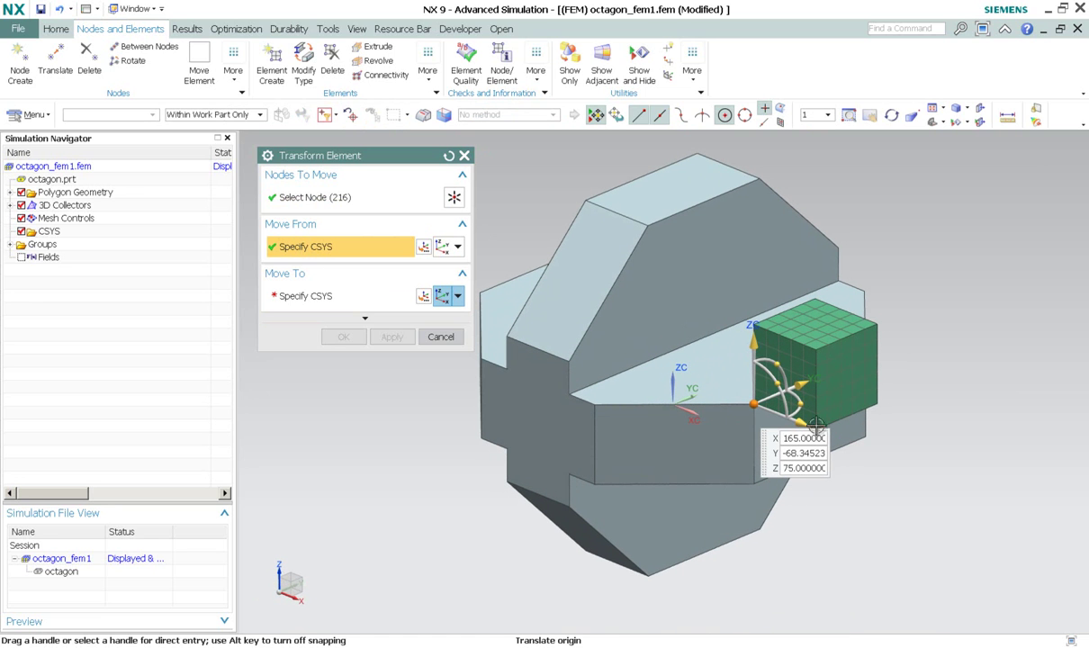
# Step: Place the Move To coordinate system on the octagonal body's top front corner at X 37.5, Y -68.345, Z 202.5, aligning its X axis with the sloped edge
pyautogui.click(374, 295)
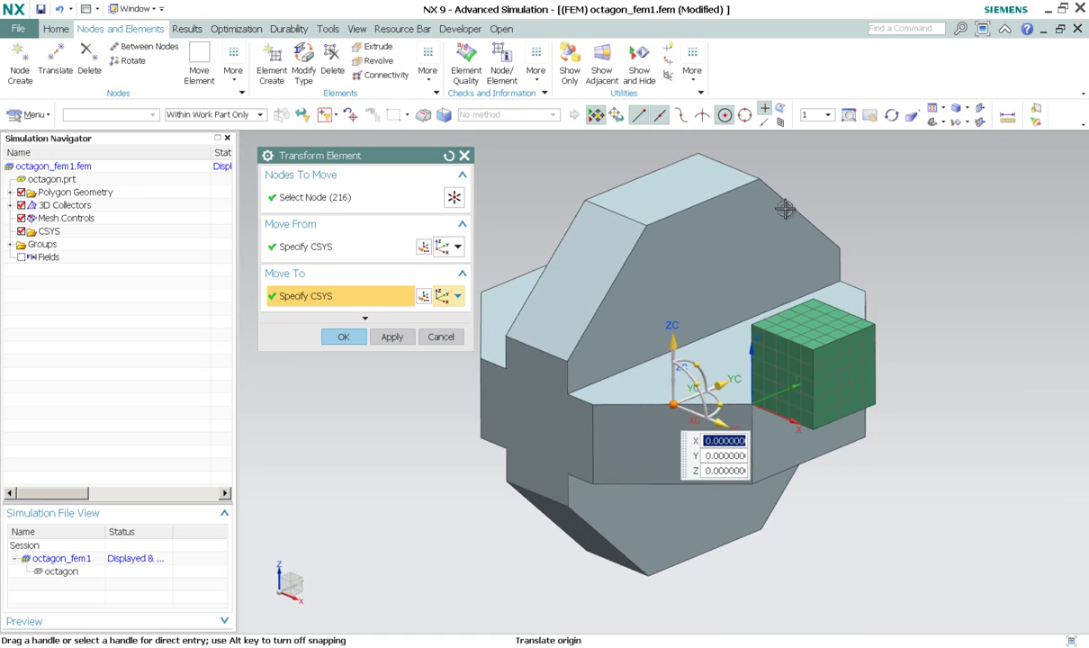
pyautogui.moveTo(486, 221); pyautogui.dragTo(648, 243, button='middle')
pyautogui.click(659, 205)
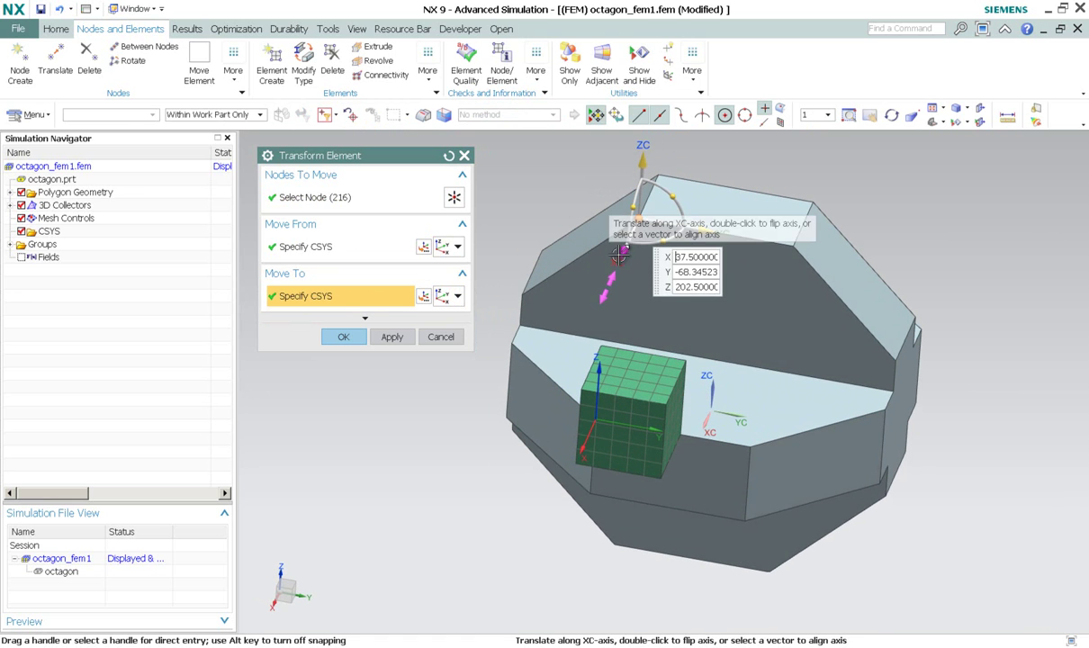
pyautogui.click(622, 254)
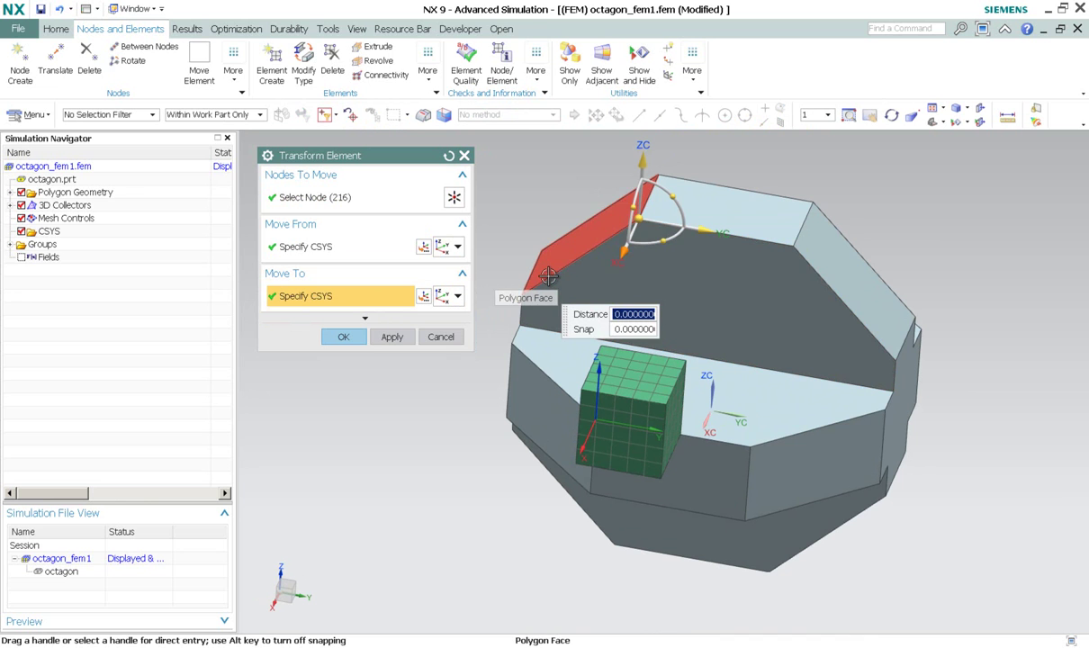
pyautogui.moveTo(550, 279)
pyautogui.click(637, 335)
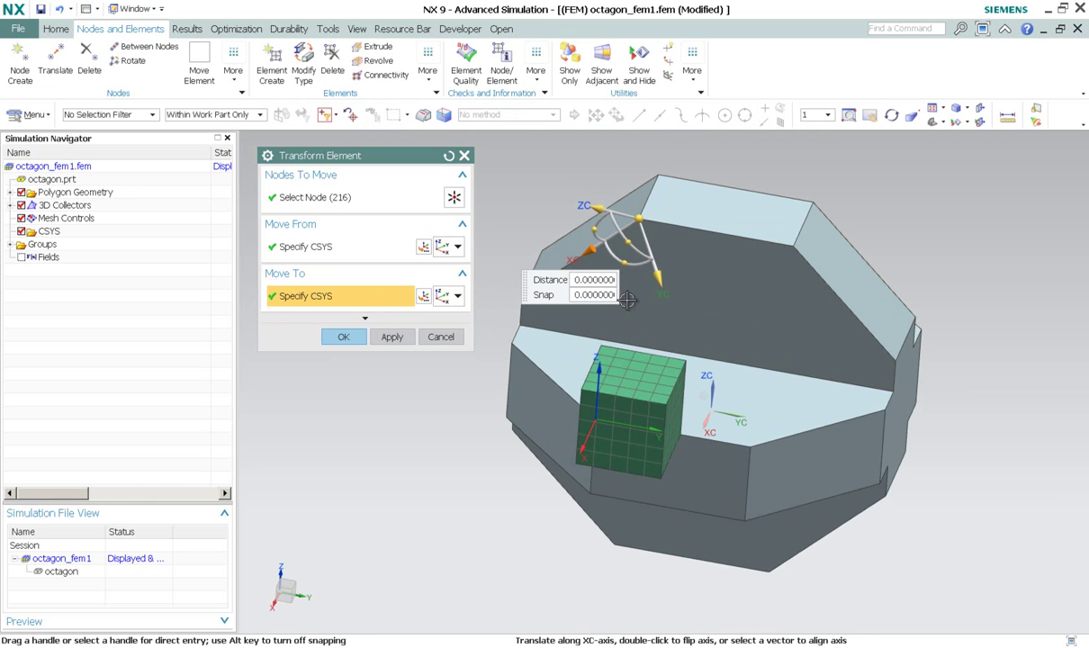
# Step: Carry out the Transform Element operation to move the cube mesh from the source to the target coordinate system
pyautogui.moveTo(637, 335); pyautogui.dragTo(677, 217, button='middle')
pyautogui.moveTo(515, 292); pyautogui.dragTo(711, 277, button='middle')
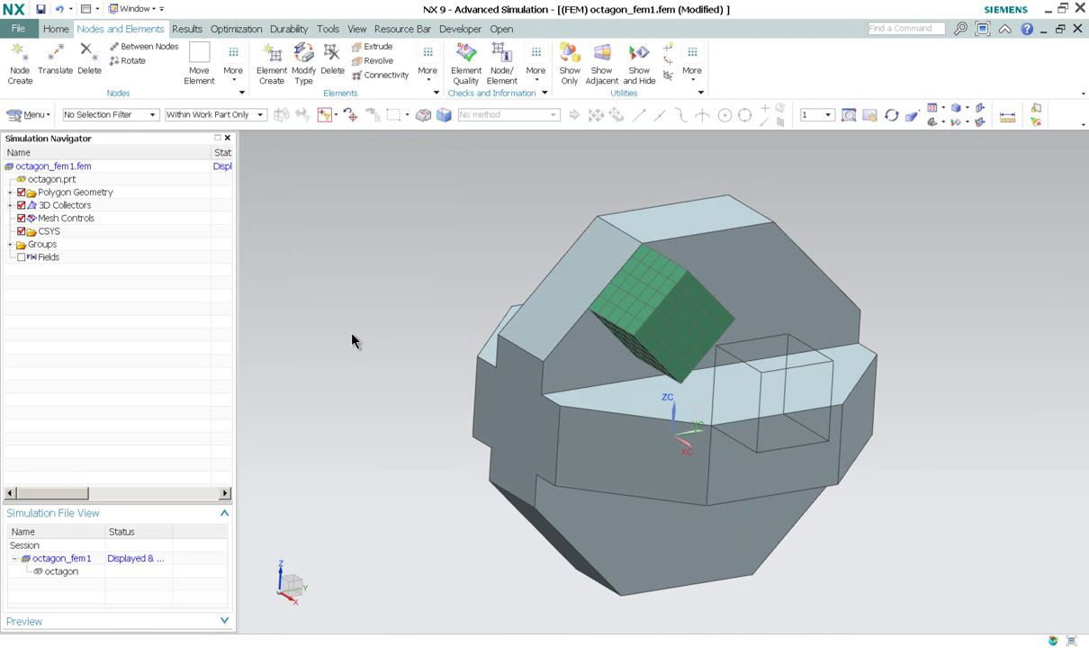
pyautogui.click(343, 337)
pyautogui.moveTo(631, 293); pyautogui.dragTo(492, 326, button='middle')
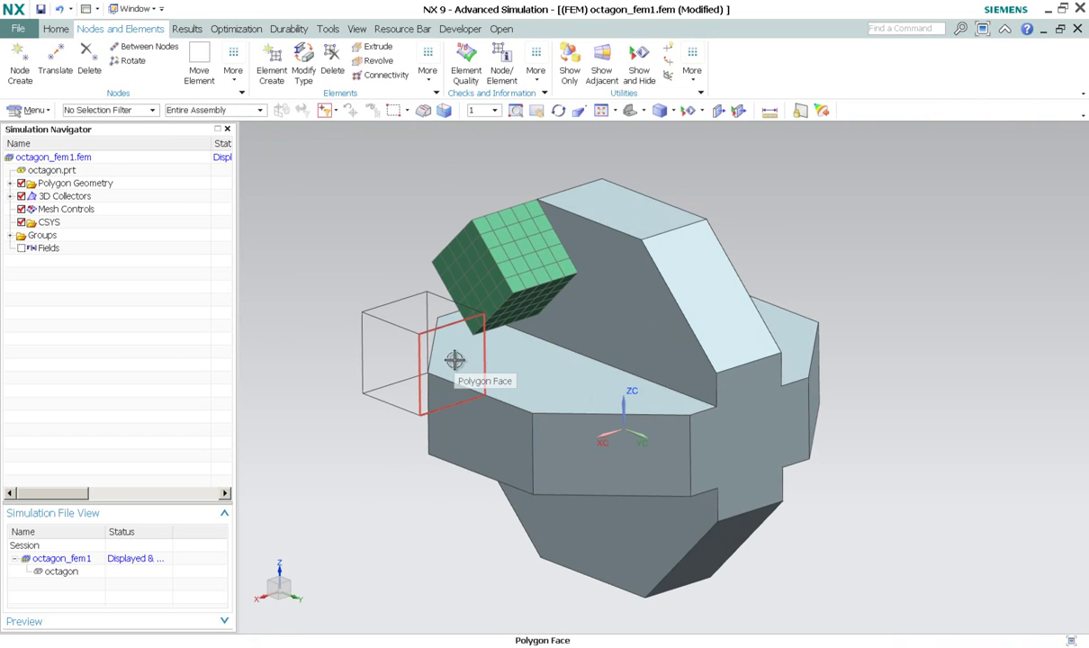
pyautogui.moveTo(397, 438); pyautogui.dragTo(400, 435, button='middle')
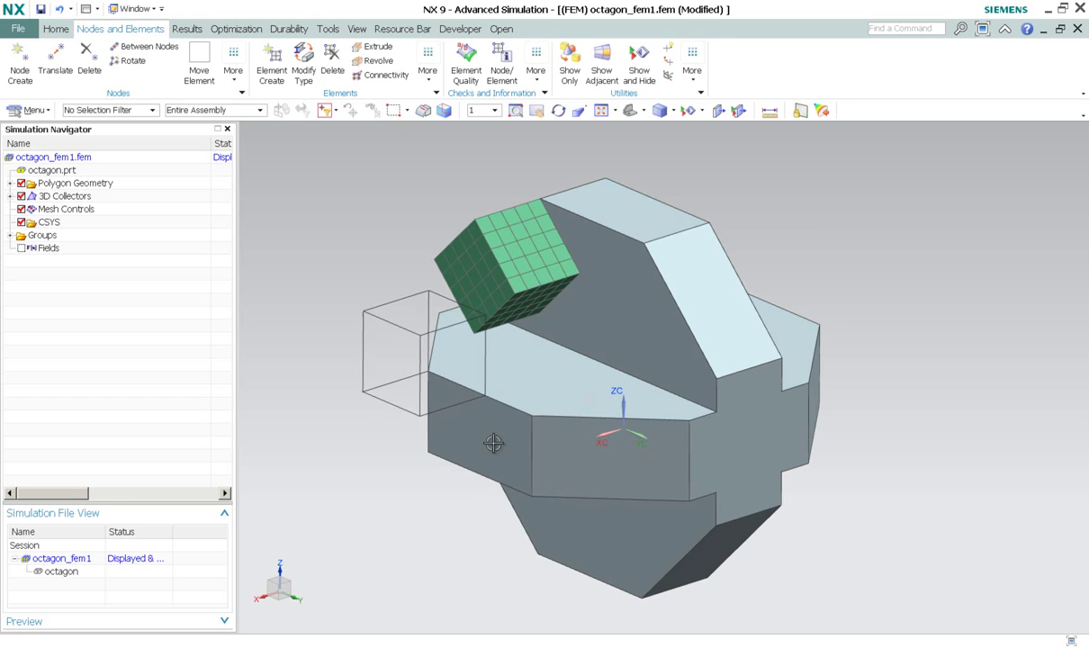
pyautogui.press('Home')
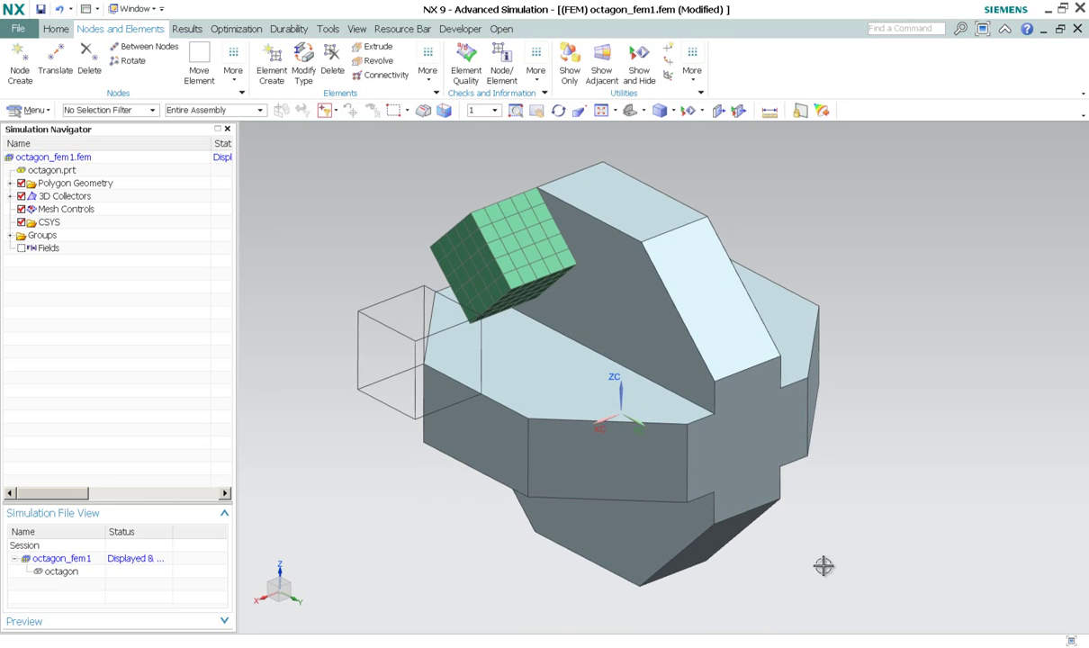